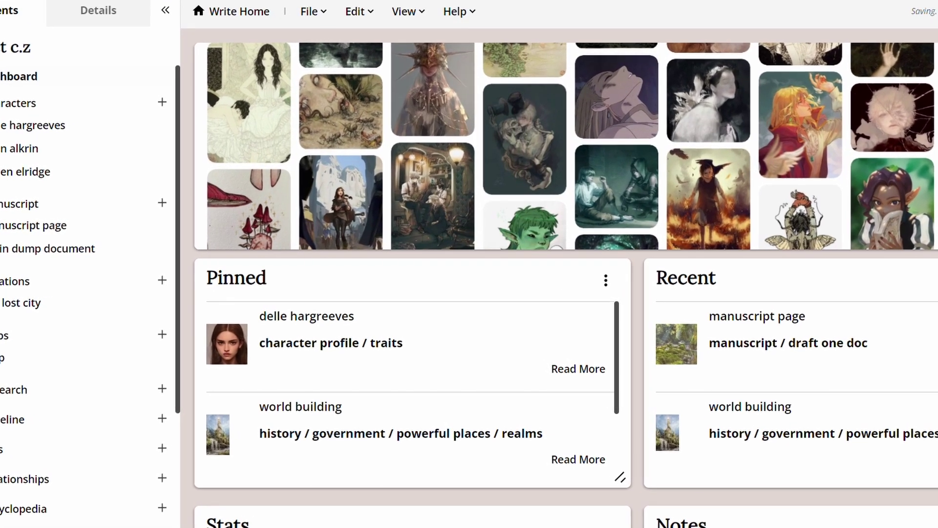
# - Expand the Timeline section in the Elements sidebar and skim the elements below it
pyautogui.scroll(-3, 416, 293)
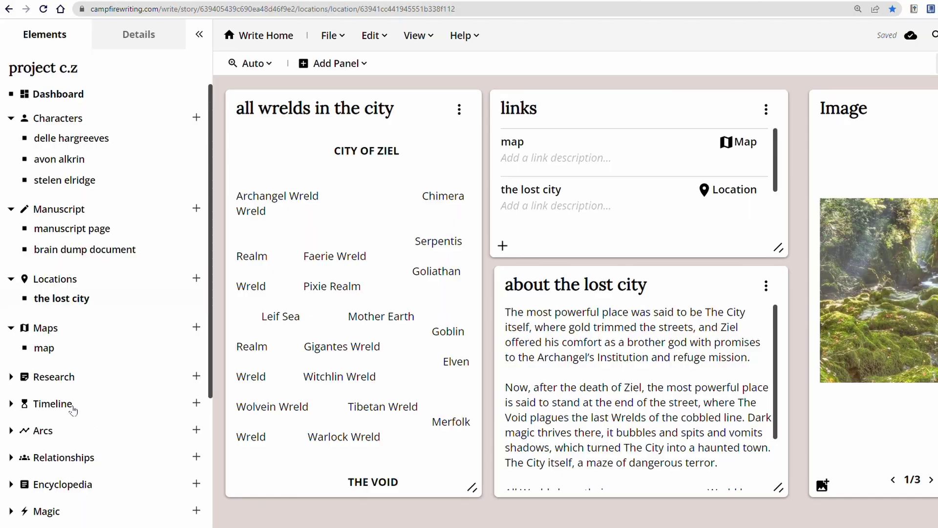
pyautogui.click(11, 404)
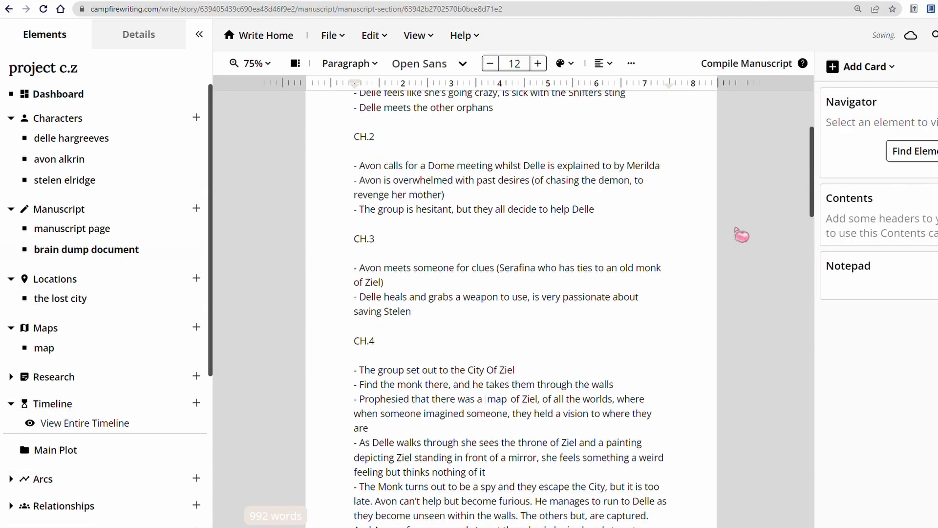
pyautogui.scroll(-15, 737, 236)
pyautogui.scroll(-15, 737, 236)
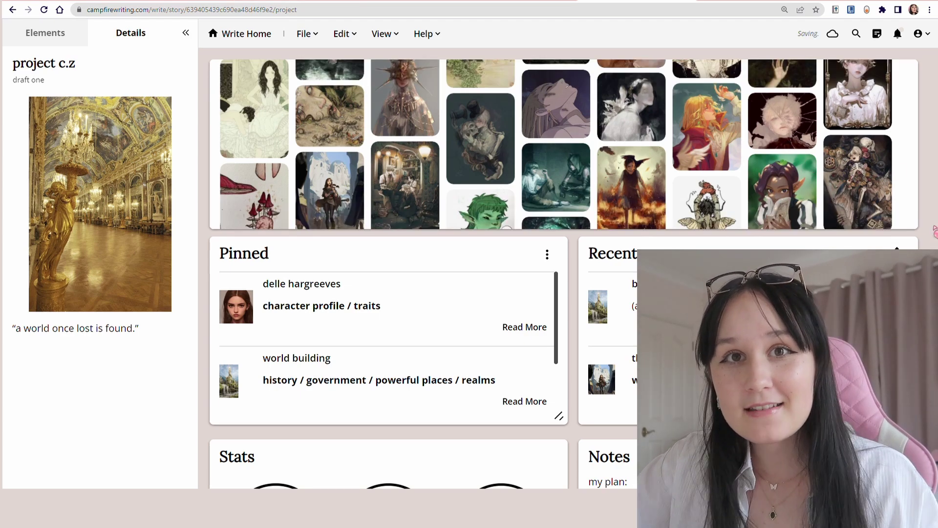
# - Edit and then deselect the project c.z title, leaving it unchanged, and show the Elements list
pyautogui.click(73, 64)
pyautogui.moveTo(77, 70); pyautogui.dragTo(50, 72)
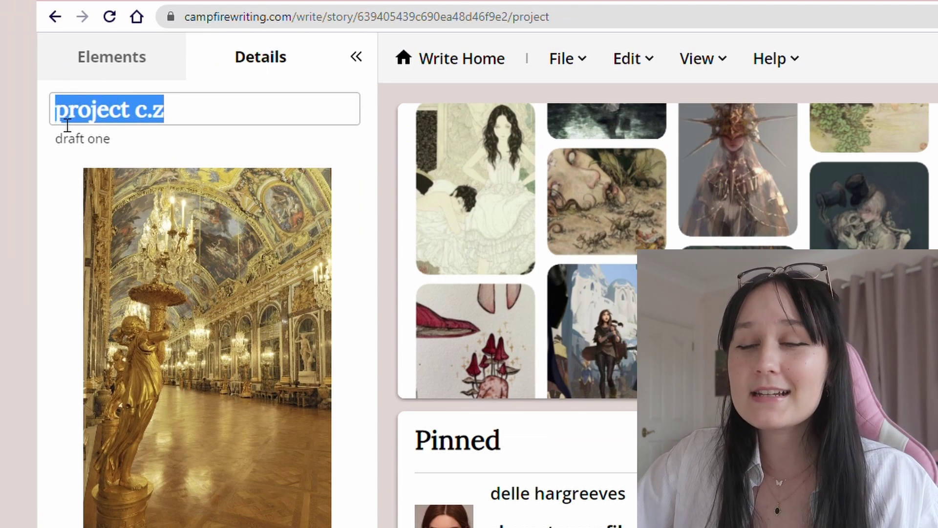
pyautogui.click(221, 124)
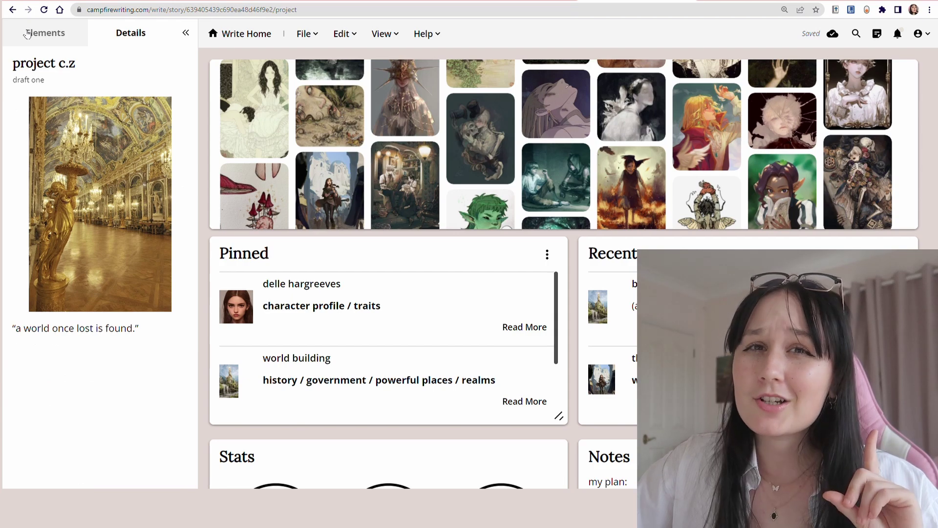
pyautogui.click(27, 34)
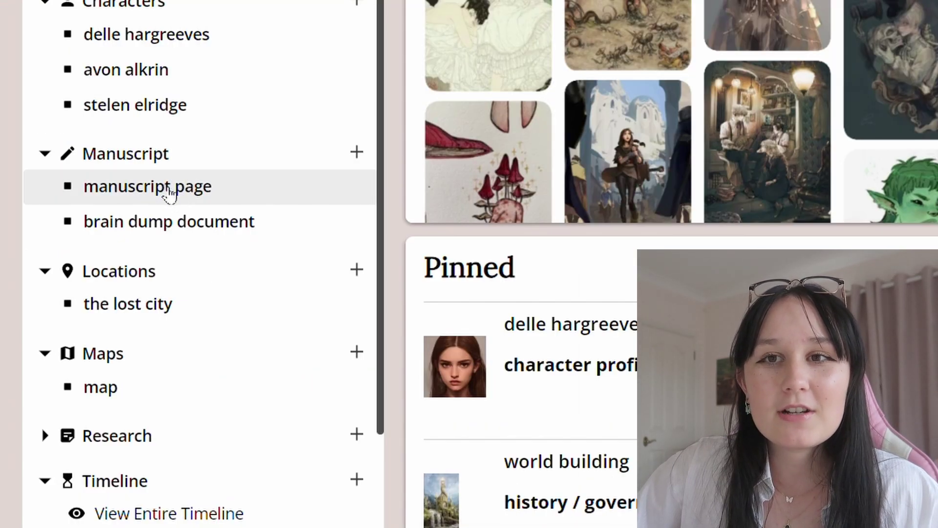
pyautogui.click(168, 190)
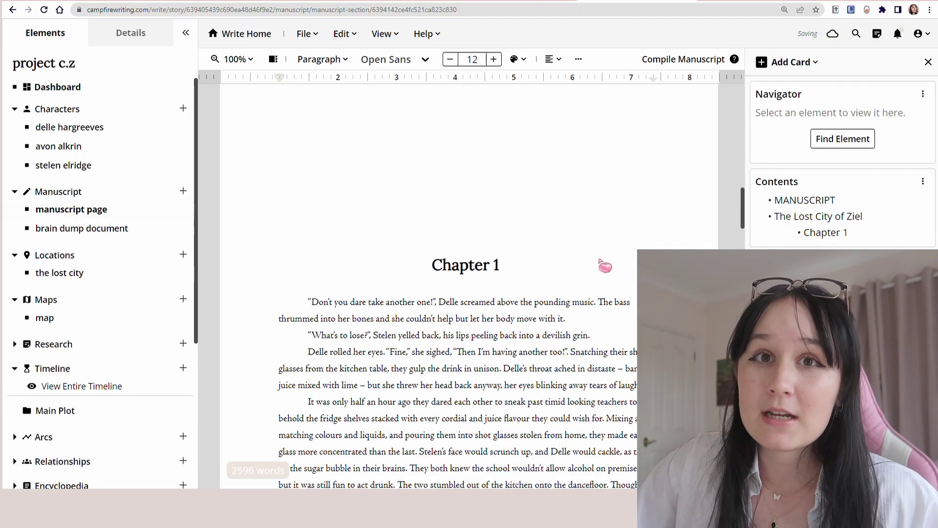
pyautogui.scroll(-3, 605, 266)
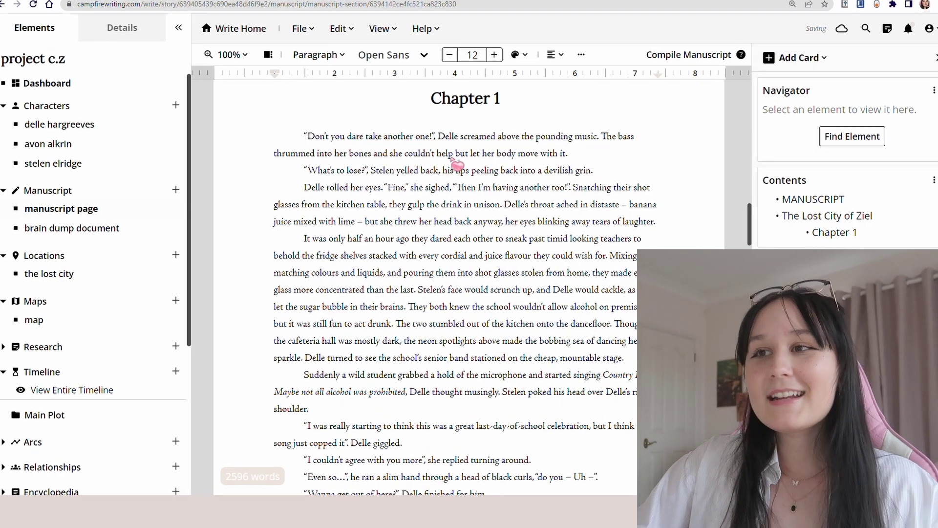
pyautogui.scroll(10, 550, 261)
pyautogui.scroll(10, 546, 263)
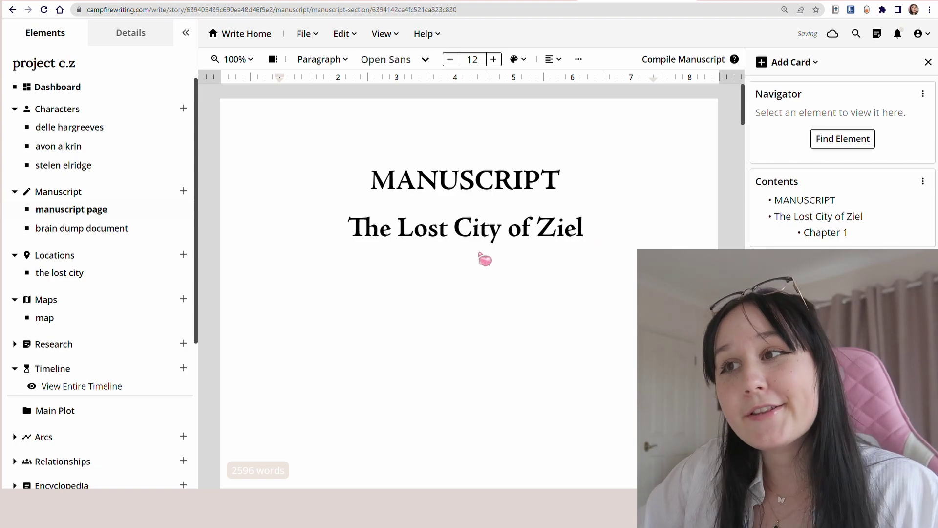
pyautogui.scroll(-20, 647, 218)
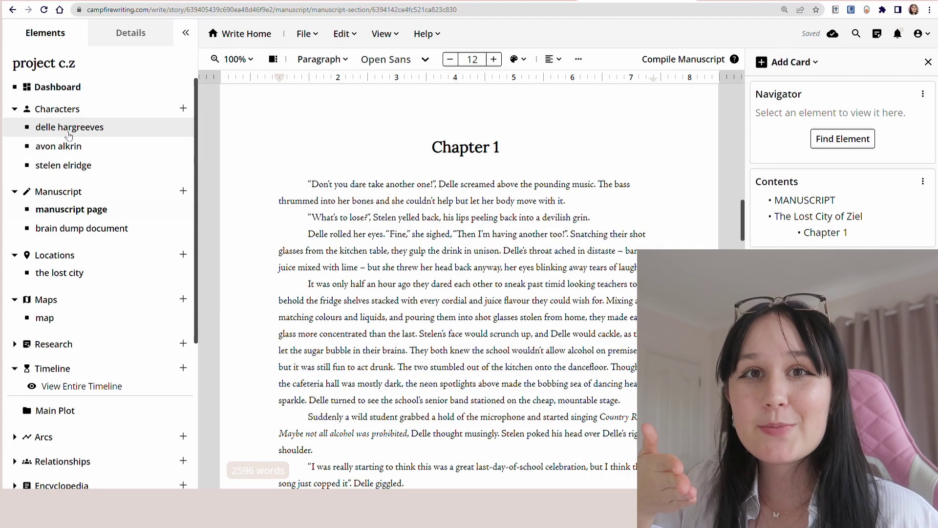
pyautogui.click(68, 128)
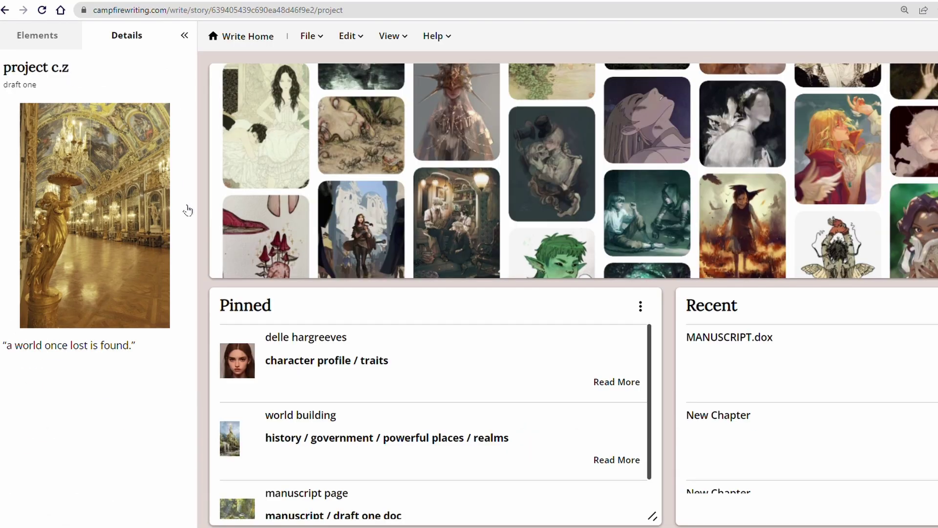
# - Add a blank chapter to the manuscript and cancel a File > Import from DOCX attempt
pyautogui.click(357, 129)
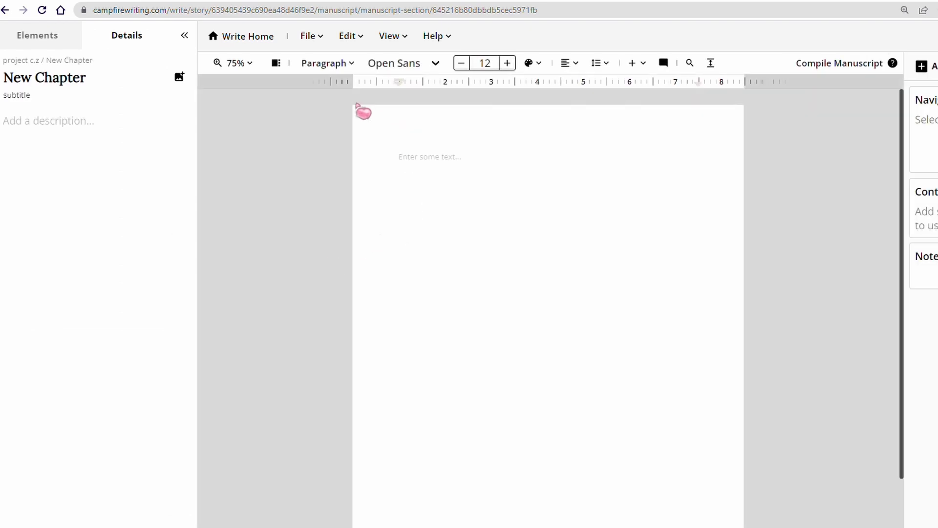
pyautogui.click(320, 42)
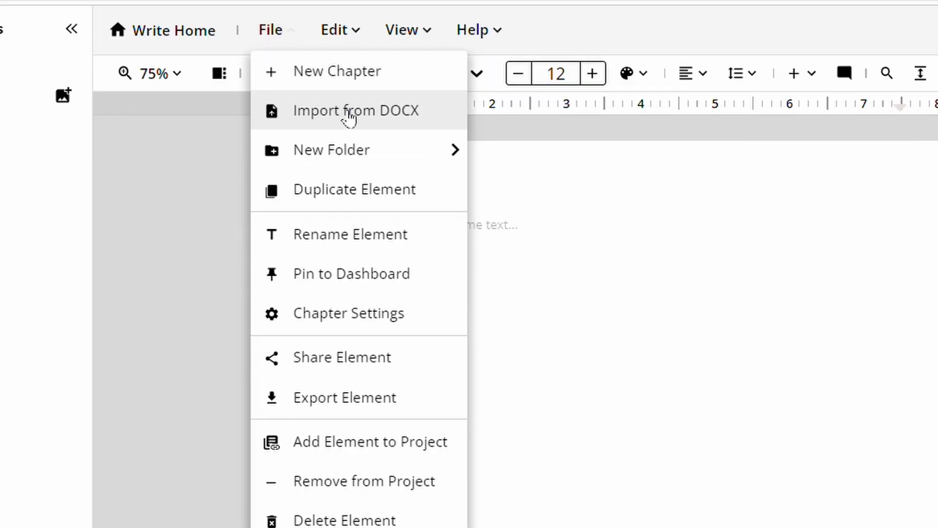
pyautogui.click(349, 117)
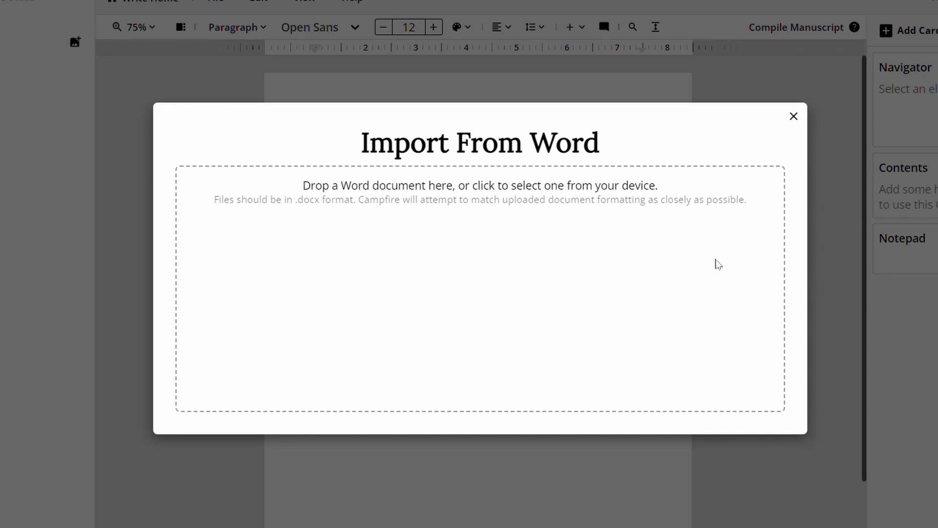
pyautogui.press('Escape')
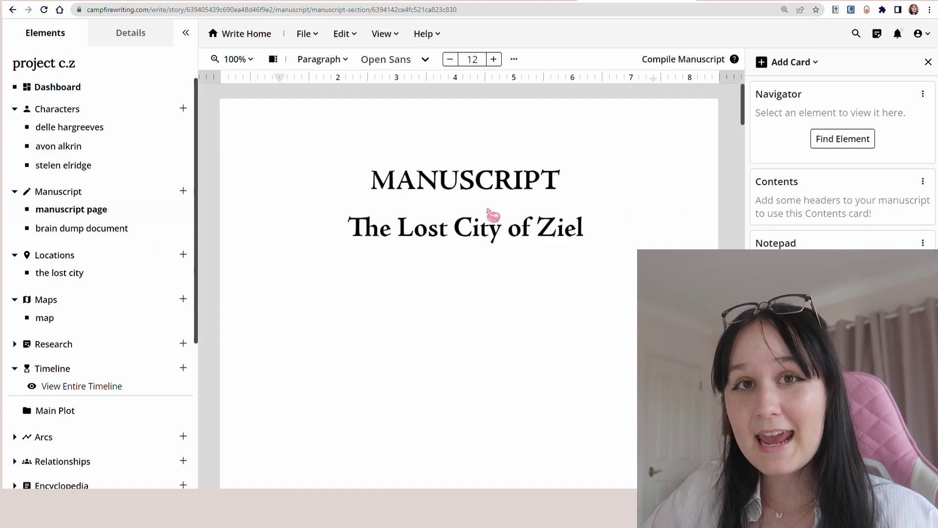
pyautogui.scroll(-10, 492, 215)
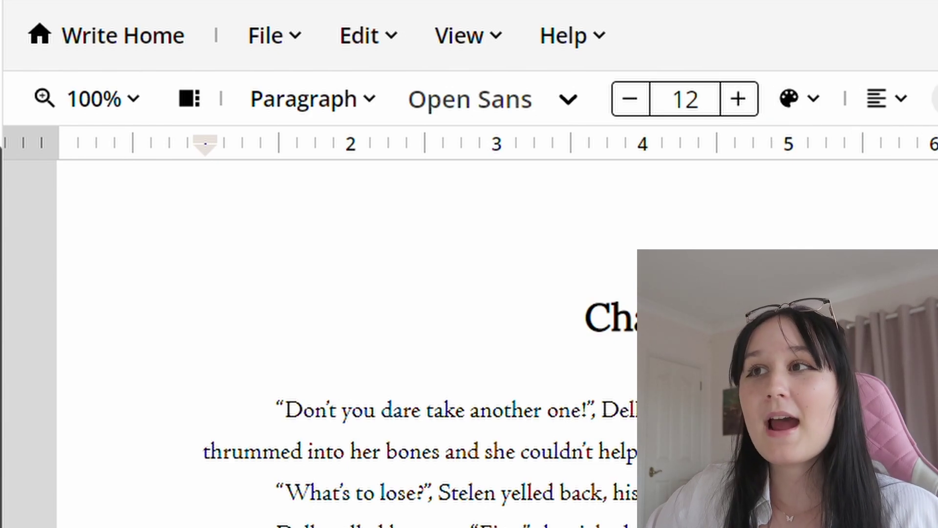
# - Jump via the Contents card from The Lost City of Ziel title to Chapter 1
pyautogui.click(280, 39)
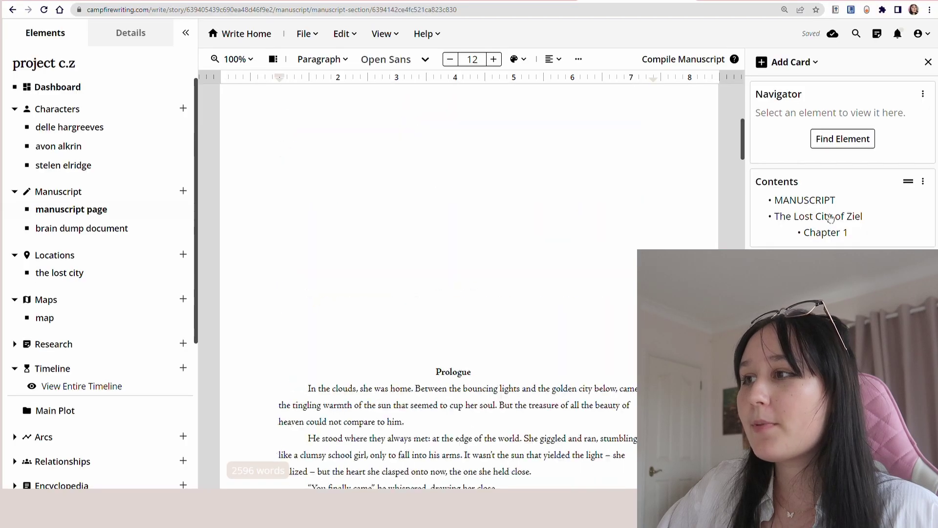
pyautogui.click(419, 364)
pyautogui.click(830, 233)
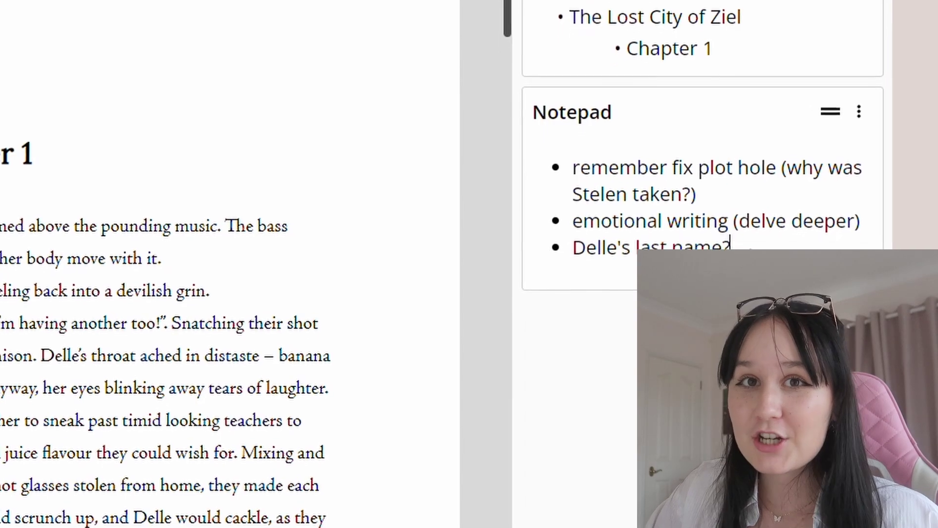
# - Add 'fix page 49' as a fourth bullet beneath the Notepad's three existing notes
pyautogui.moveTo(858, 331); pyautogui.dragTo(781, 301)
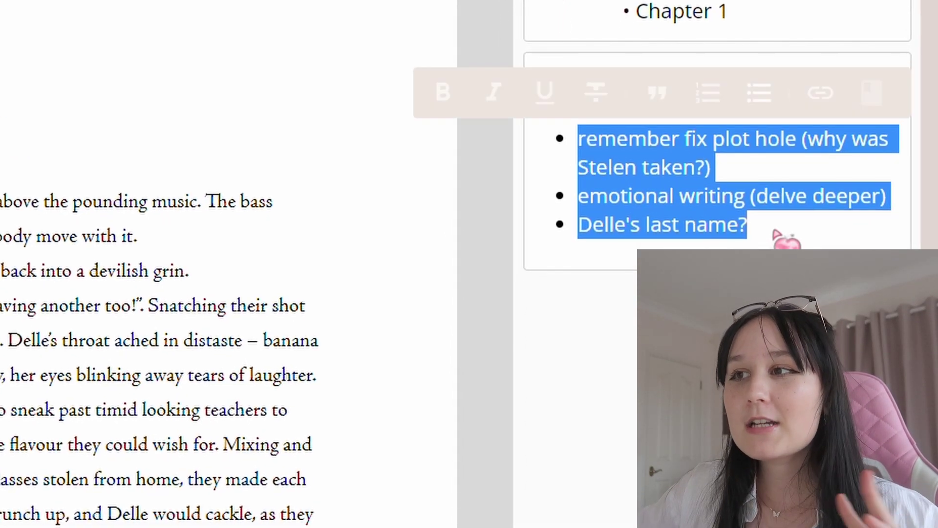
pyautogui.click(773, 232)
pyautogui.scroll(-6, 142, 101)
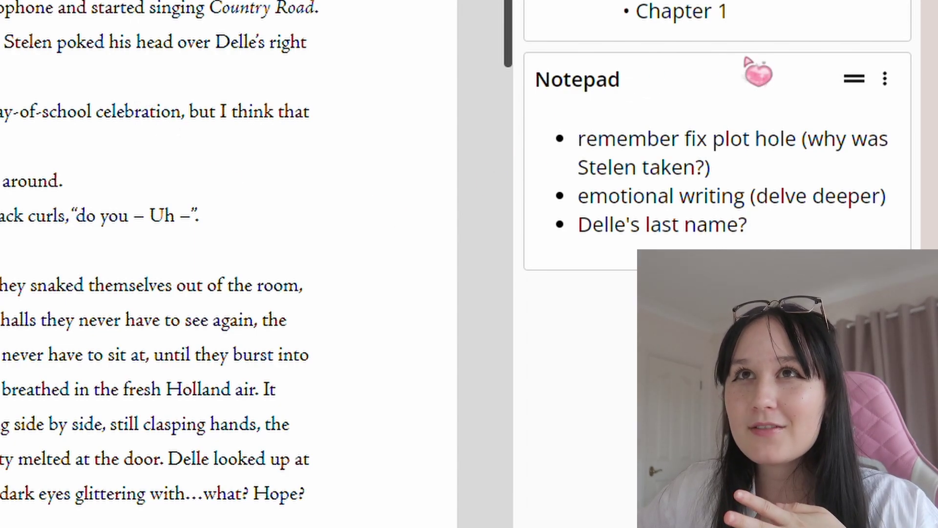
pyautogui.press('Return')
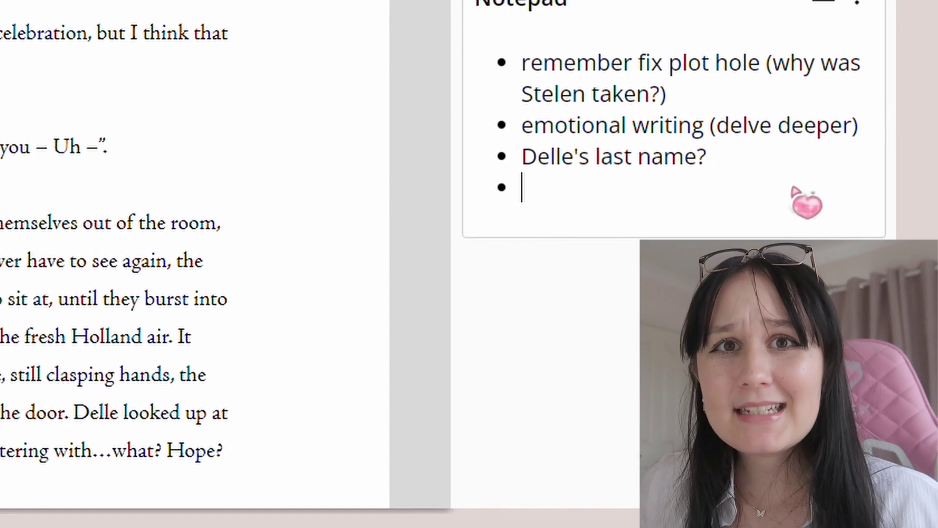
pyautogui.write('fix')
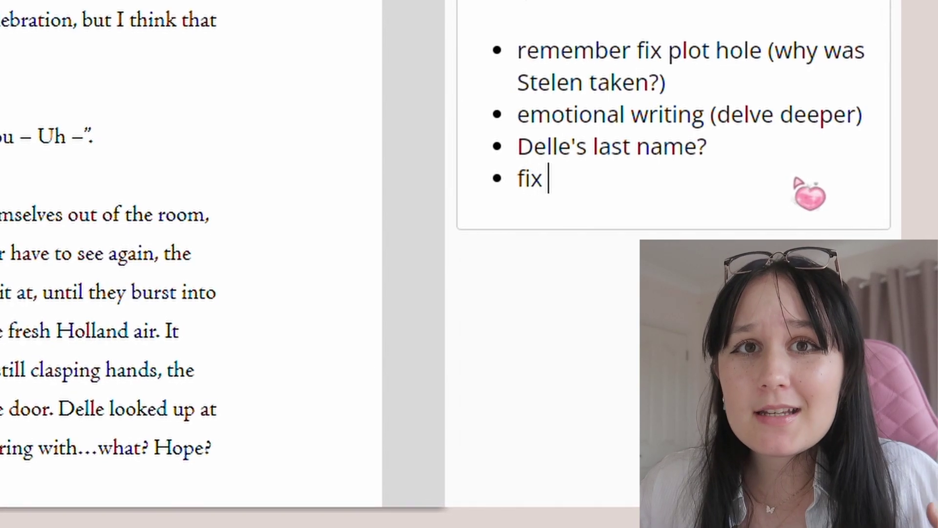
pyautogui.write(' page 49')
pyautogui.scroll(4, 90, 142)
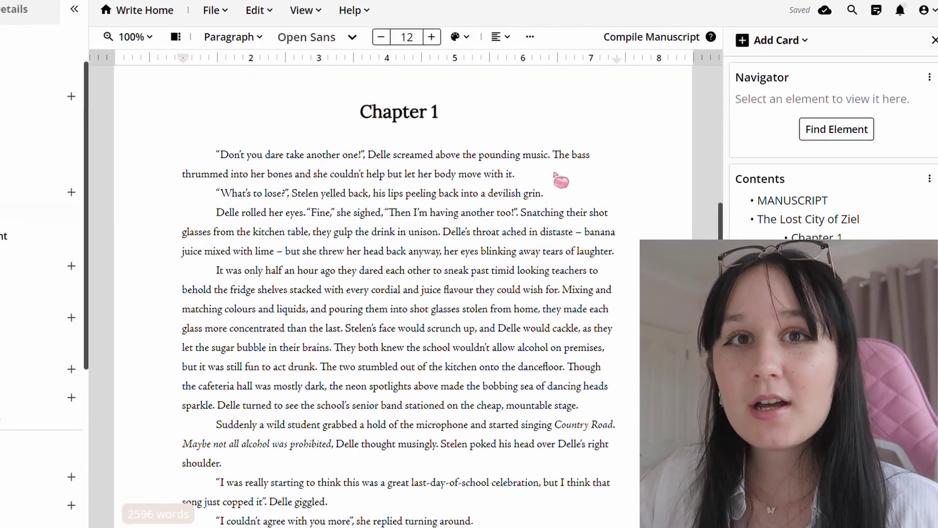
# - Place the cursor in the chapter text and pick out the 'Chapter 1' heading
pyautogui.click(553, 170)
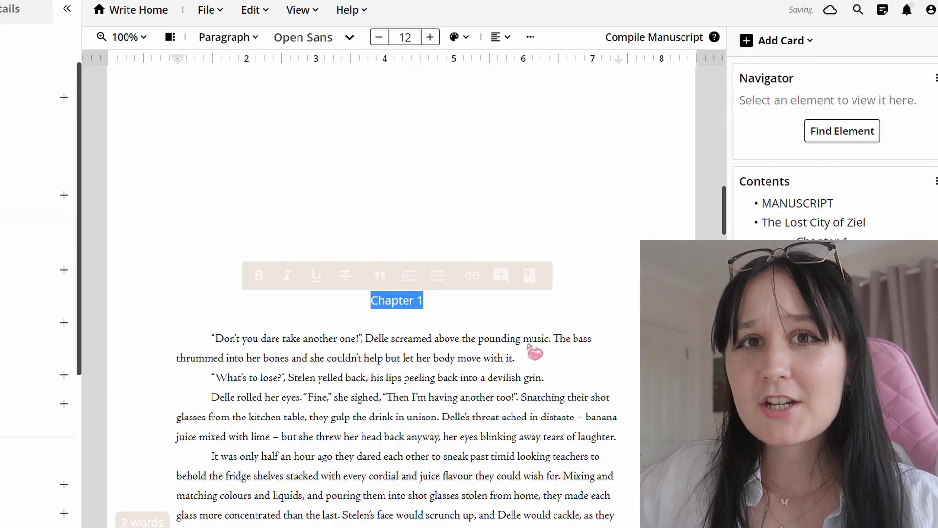
pyautogui.click(531, 338)
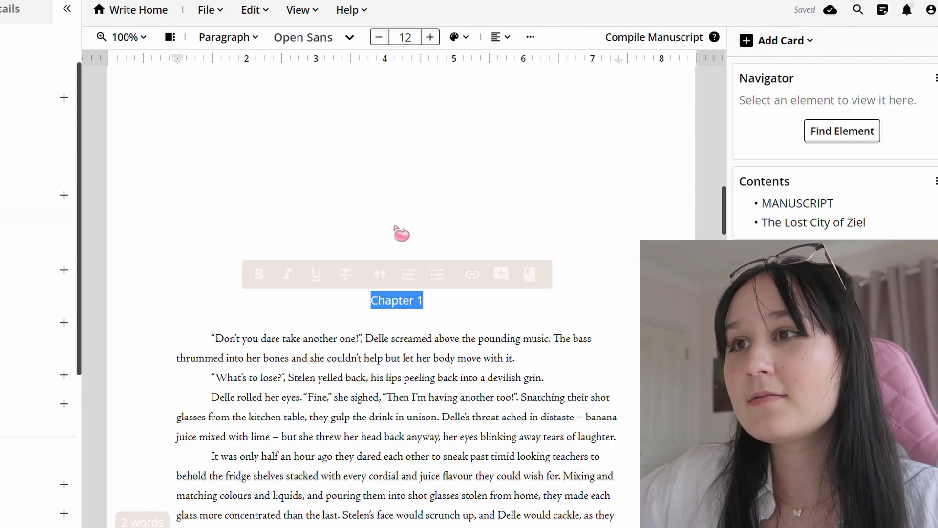
# - Restyle the Chapter 1 heading as Header 4
pyautogui.click(244, 41)
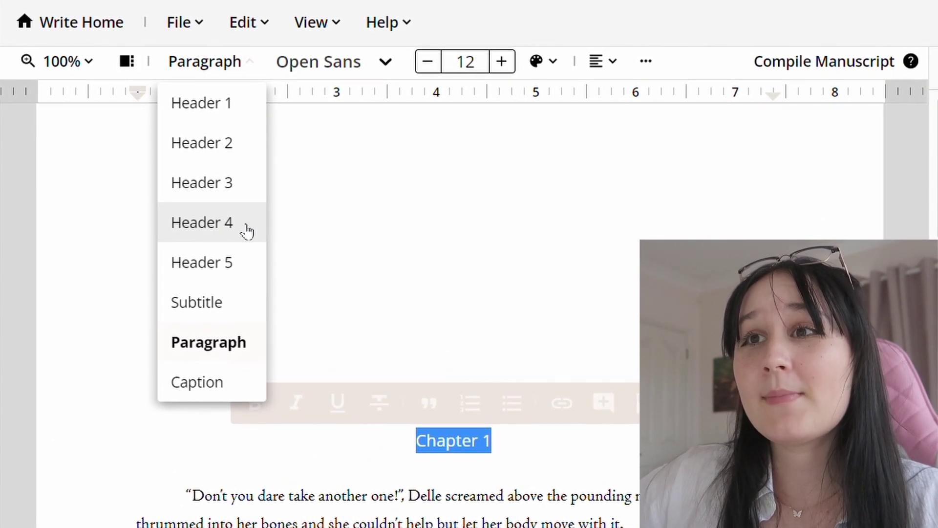
pyautogui.click(216, 222)
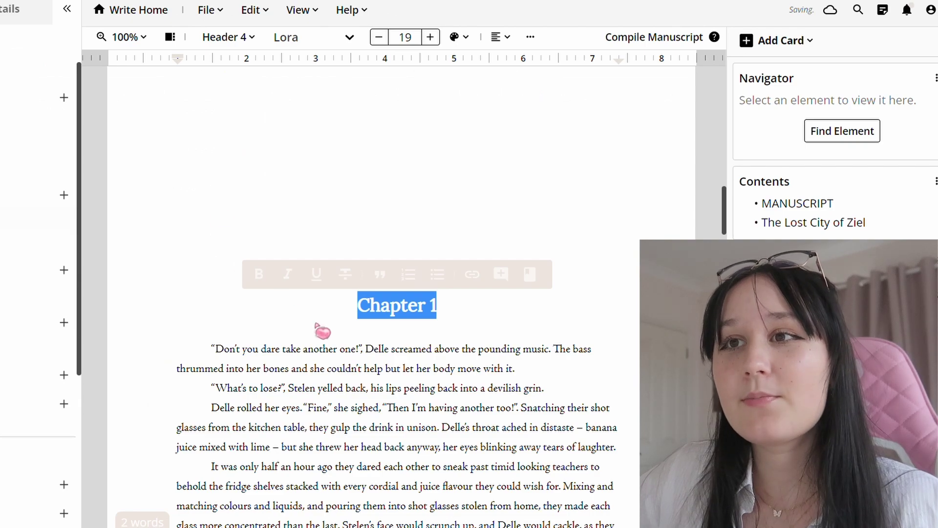
pyautogui.click(394, 314)
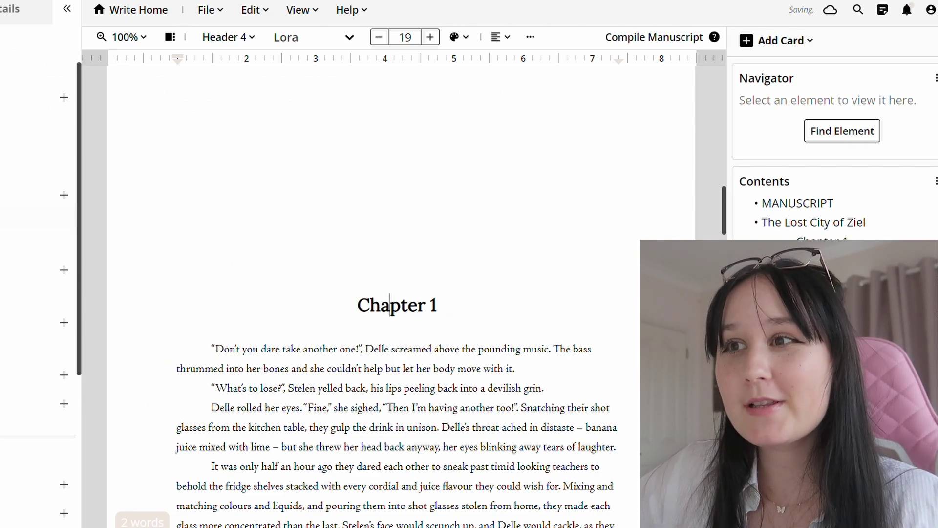
# - Jump from the MANUSCRIPT title page to Chapter 1 through the Contents card
pyautogui.click(827, 209)
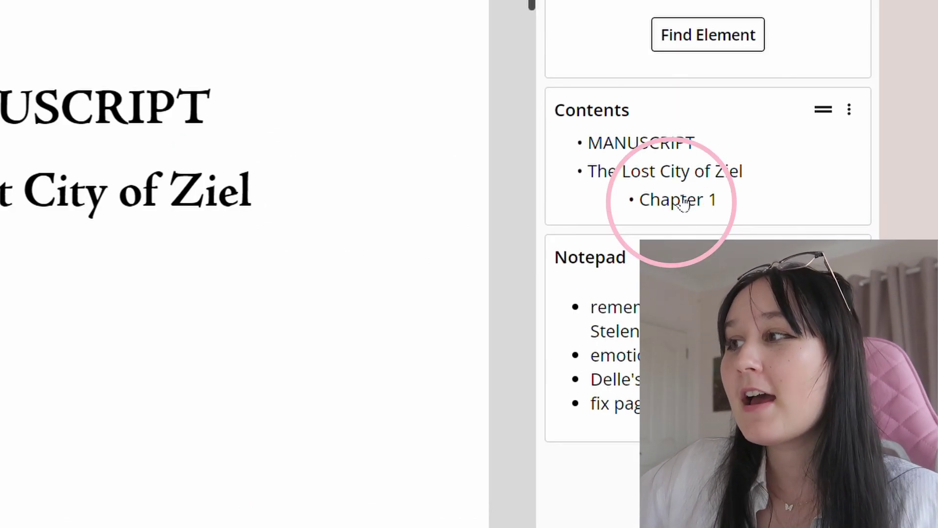
pyautogui.click(698, 209)
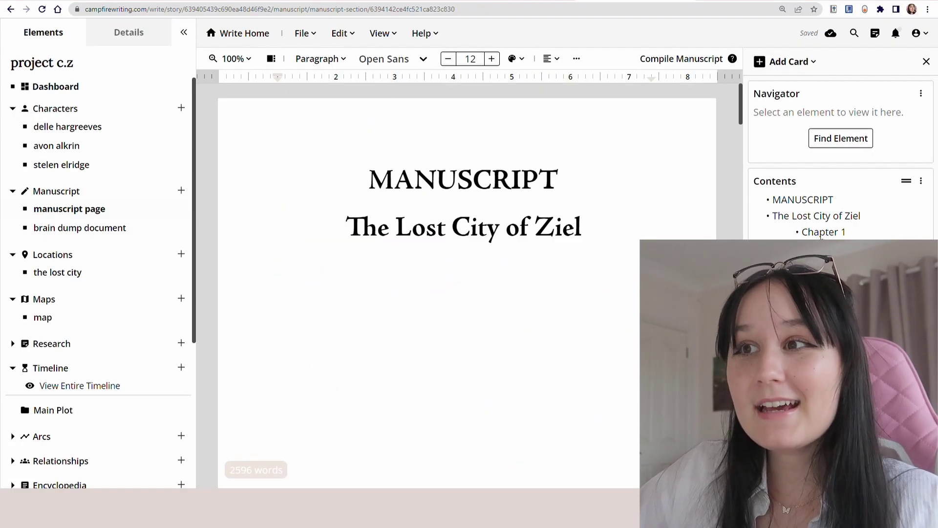
pyautogui.click(821, 235)
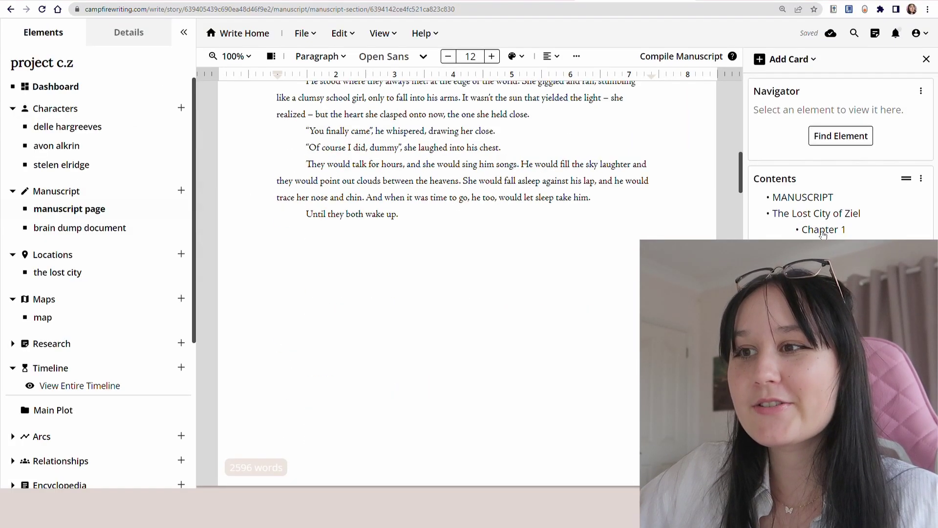
pyautogui.scroll(-3, 447, 257)
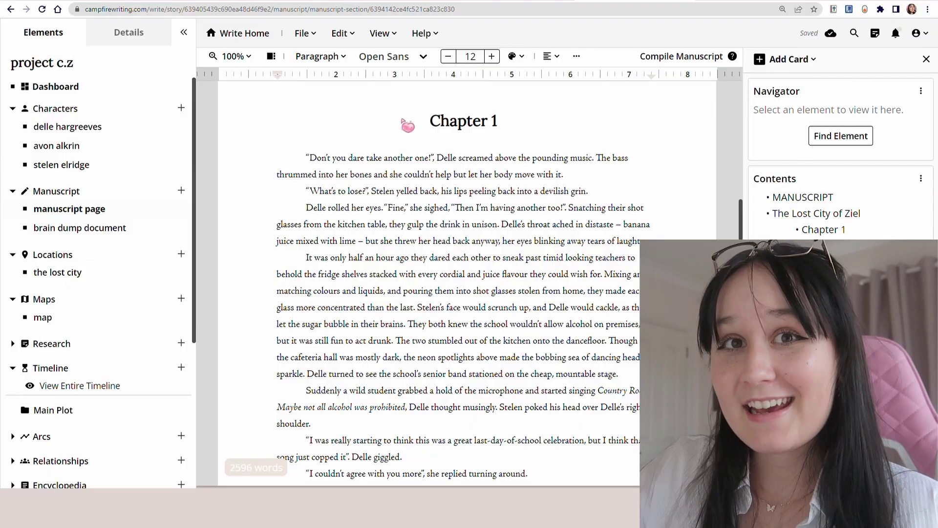
# - Switch to View Only mode and scroll through the chapter
pyautogui.click(383, 35)
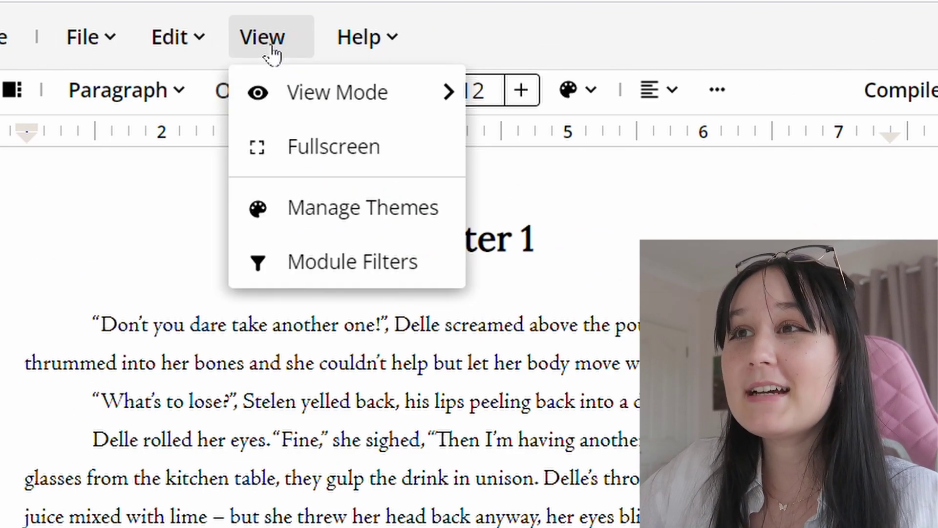
pyautogui.moveTo(311, 114)
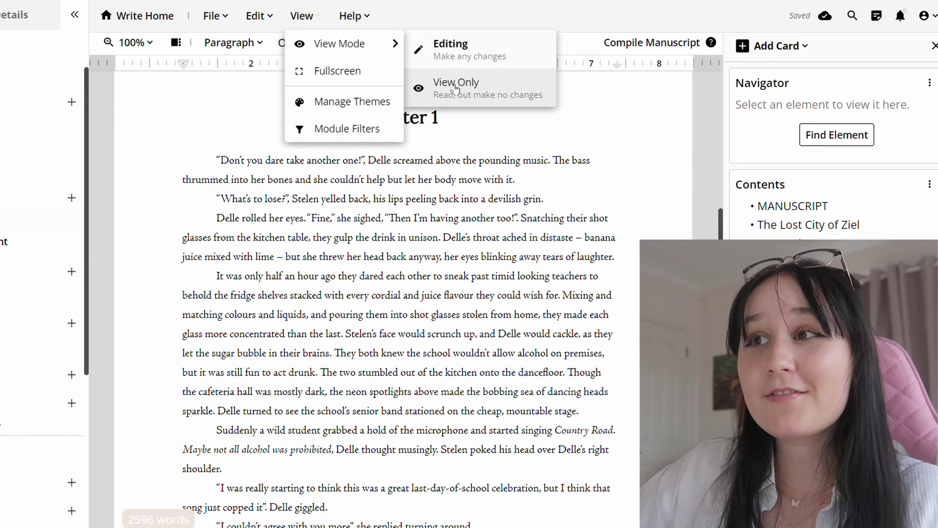
pyautogui.click(568, 184)
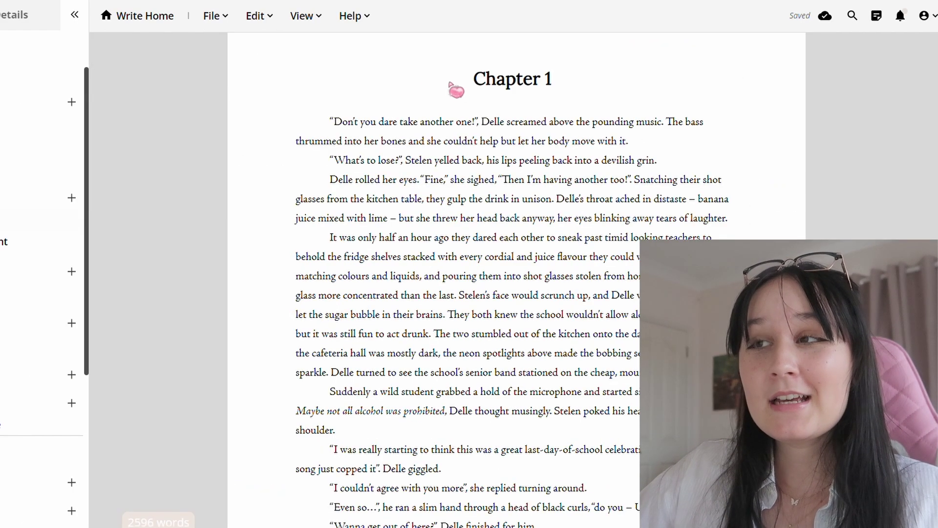
pyautogui.scroll(-20, 498, 286)
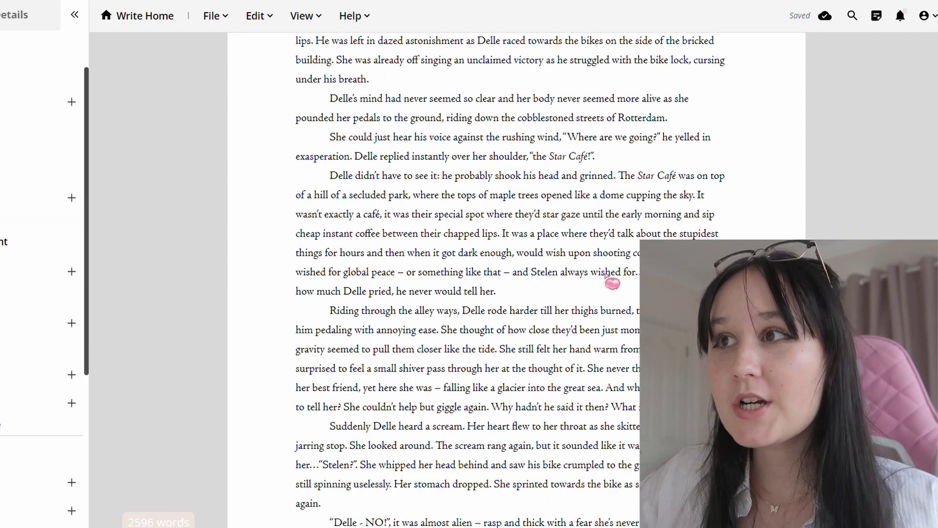
pyautogui.scroll(20, 612, 282)
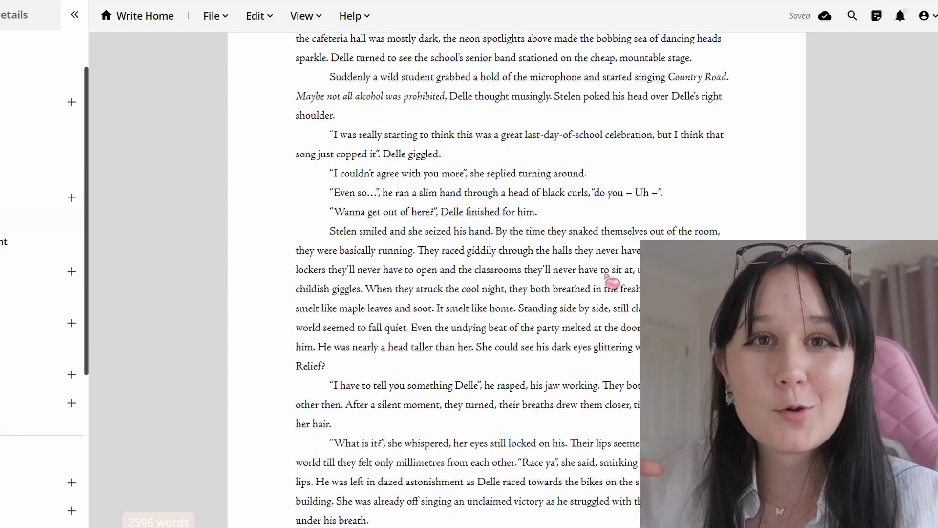
pyautogui.scroll(20, 612, 282)
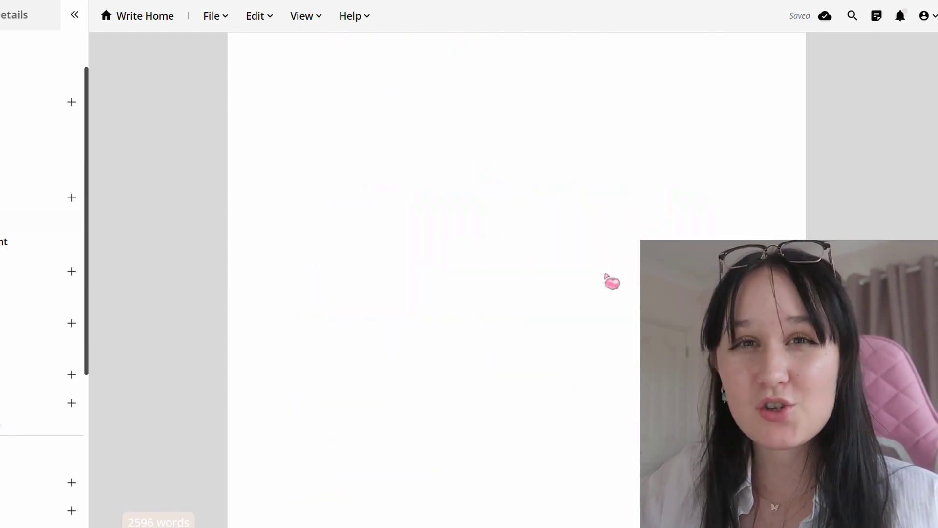
# - Return the editor to Editing mode and bring up the Manage Themes choices
pyautogui.click(316, 25)
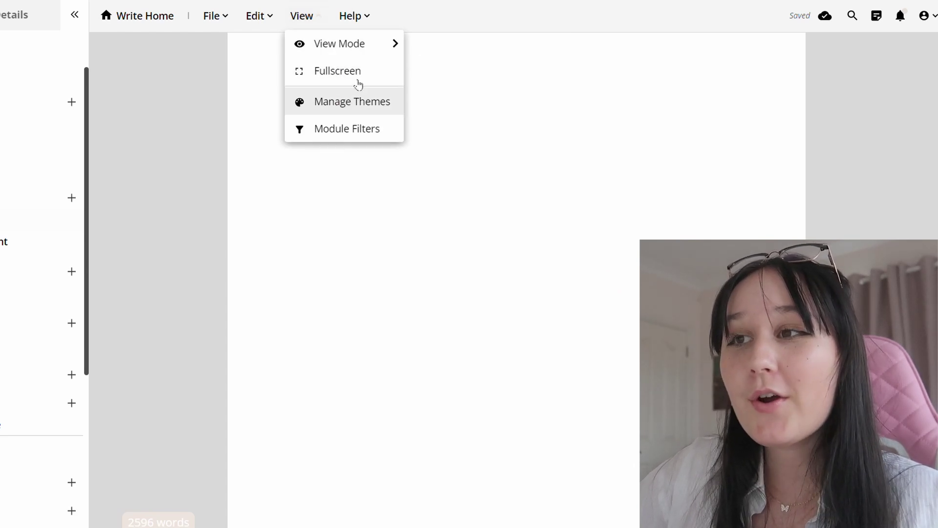
pyautogui.click(442, 47)
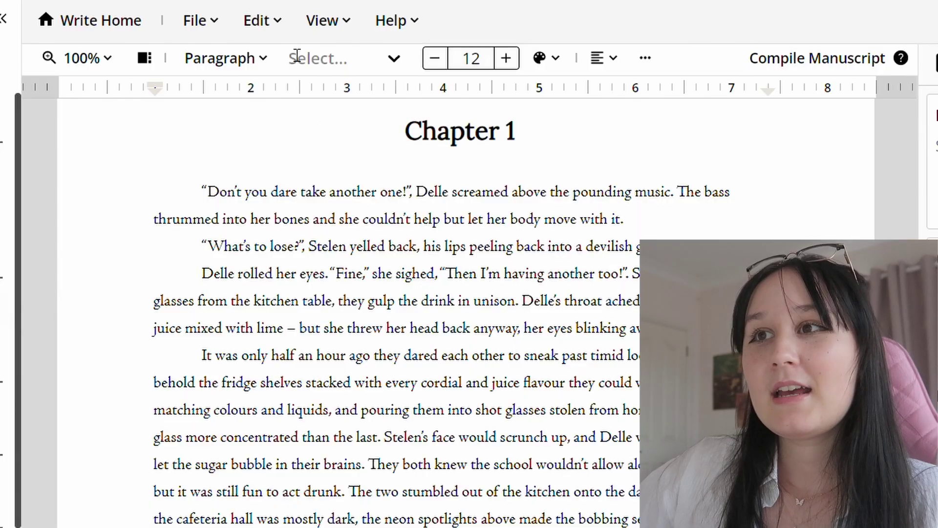
pyautogui.click(330, 30)
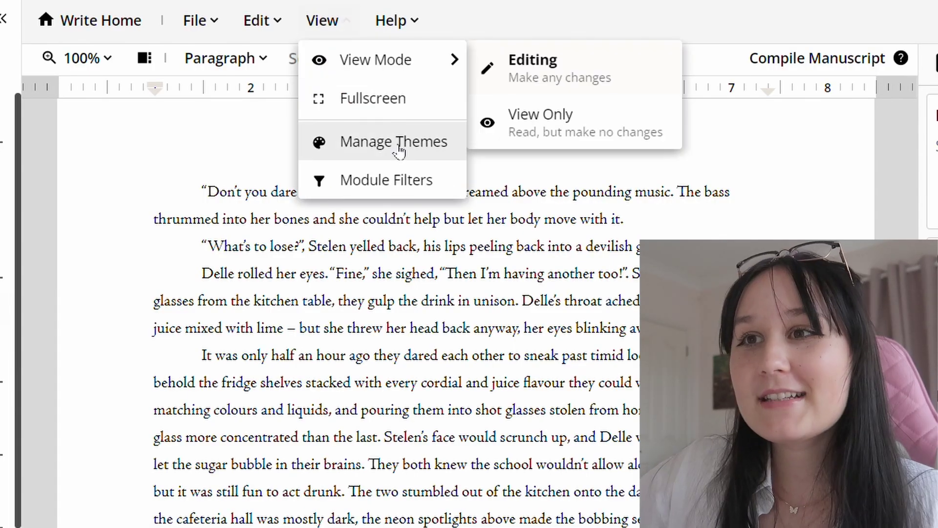
pyautogui.click(396, 144)
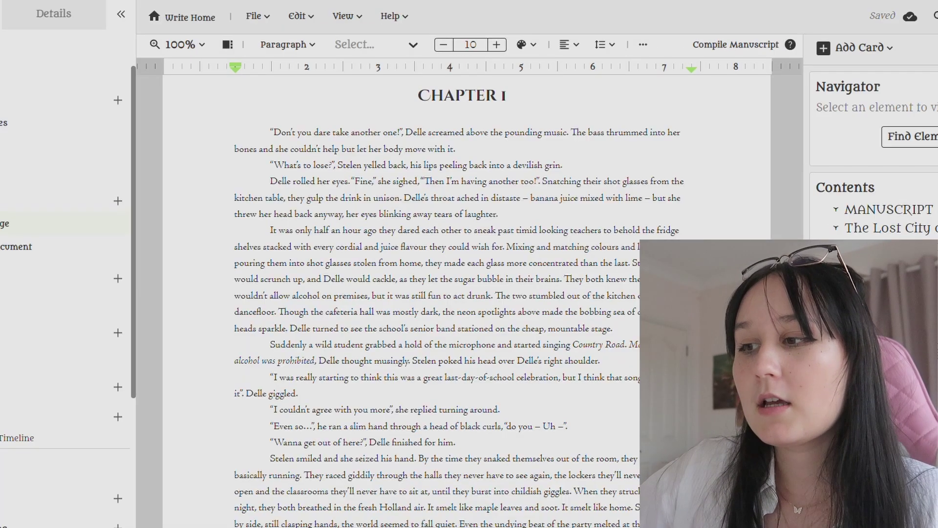
# - Scroll through the Fantasy-themed manuscript, contents and notepad to review the new look
pyautogui.scroll(-20, 536, 284)
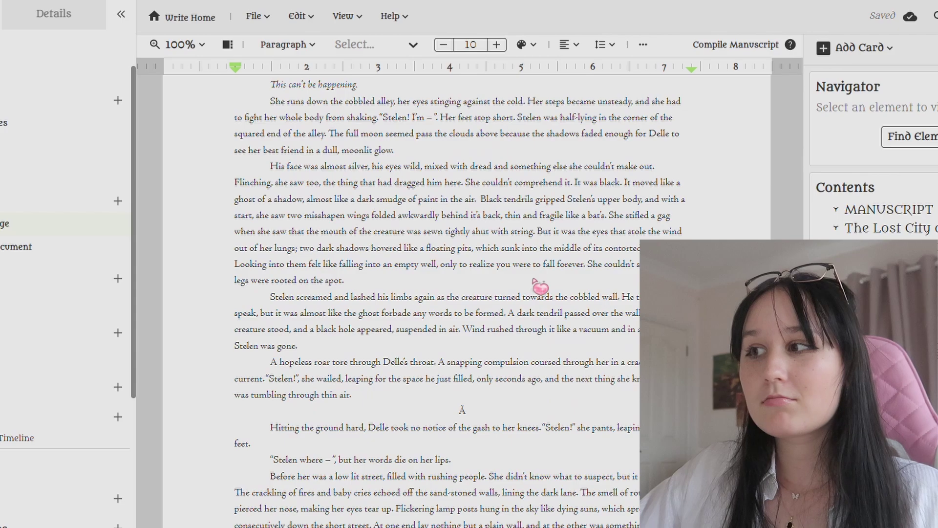
pyautogui.scroll(20, 536, 285)
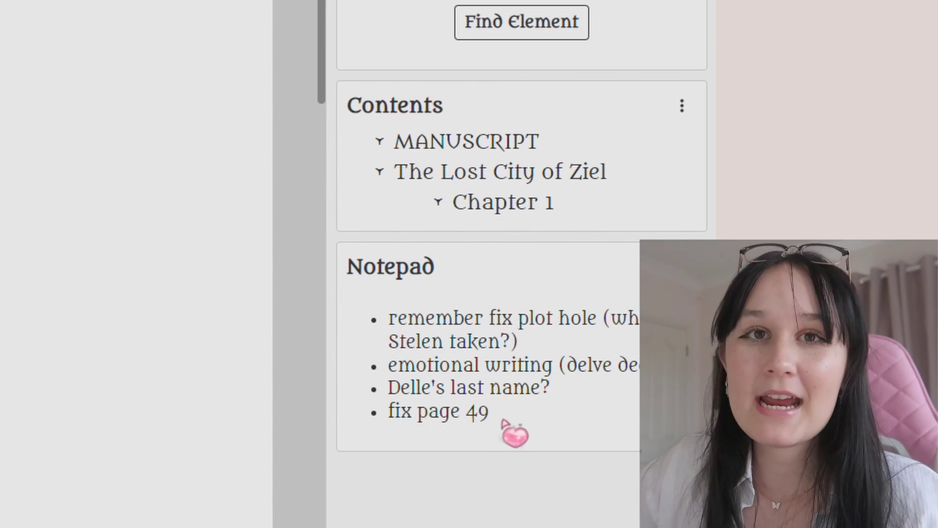
pyautogui.scroll(-3, 73, 352)
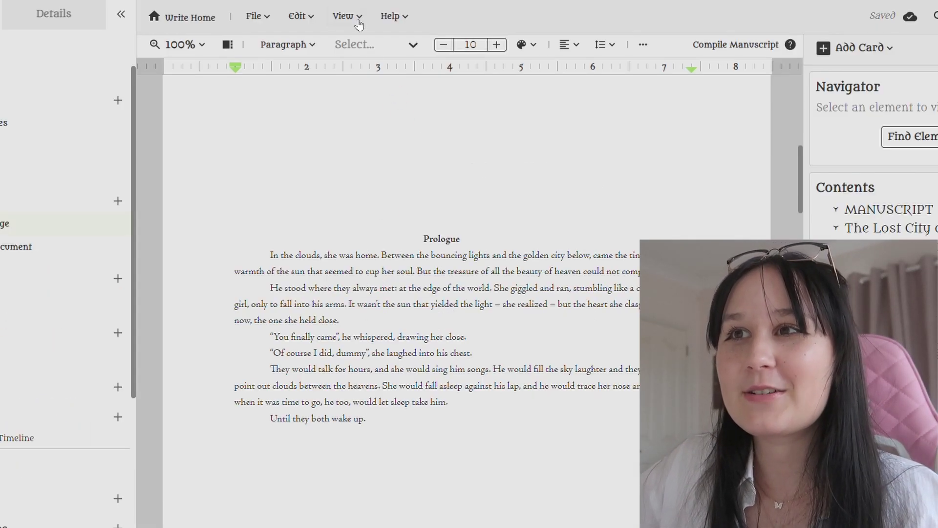
pyautogui.click(357, 21)
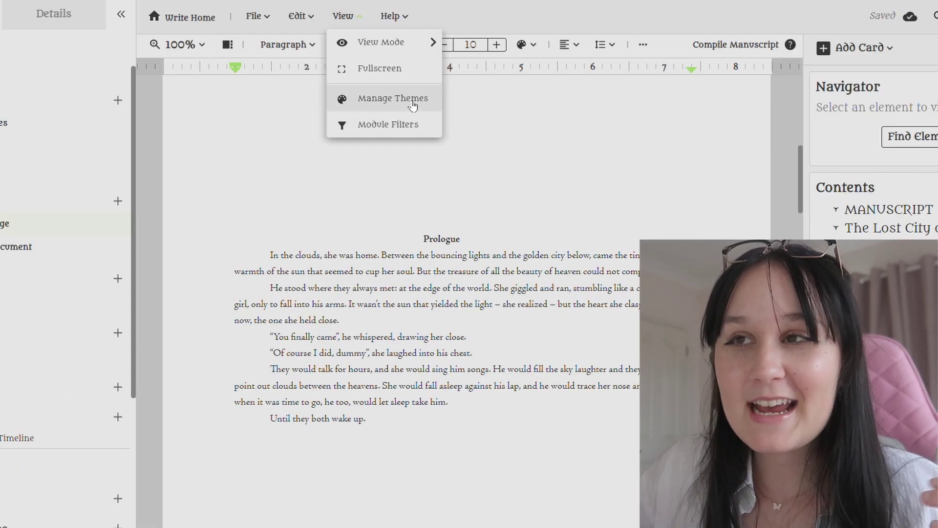
# - Select the Dark theme and scroll through the light-on-dark Prologue and Chapter 1
pyautogui.click(413, 102)
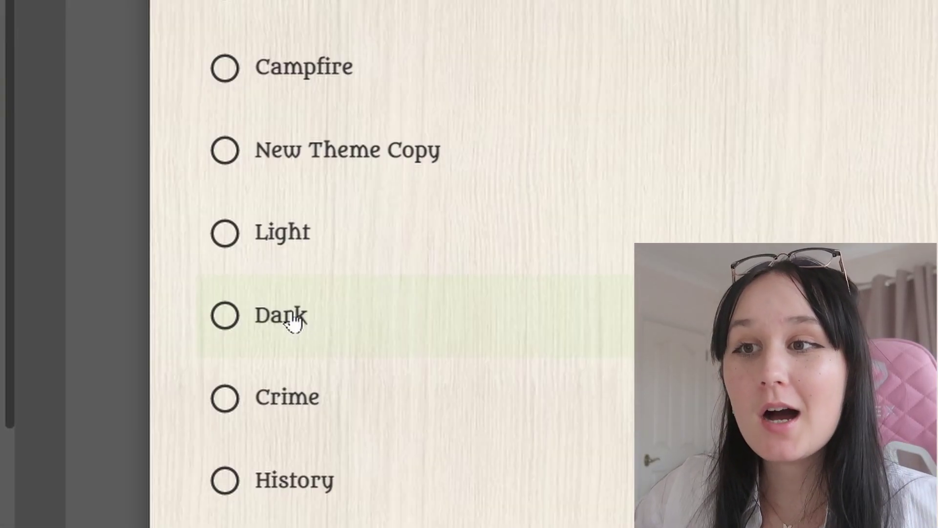
pyautogui.click(280, 340)
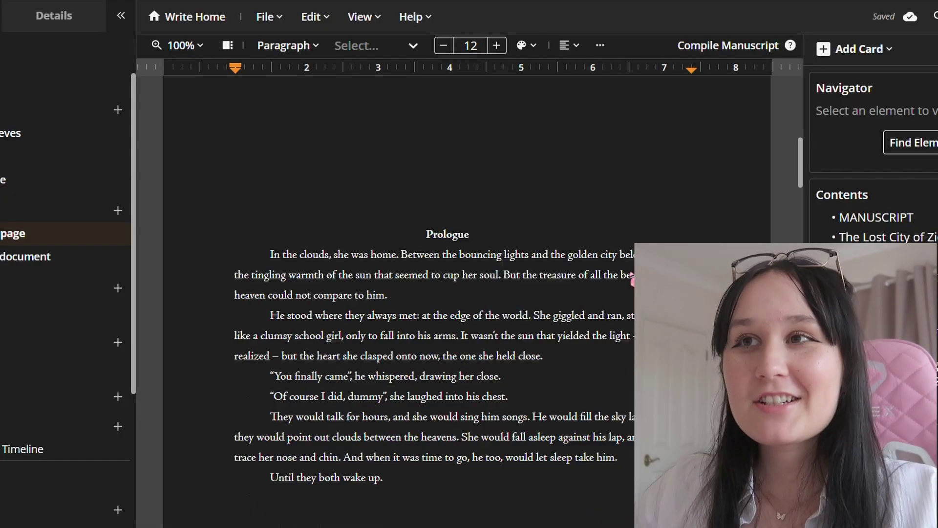
pyautogui.scroll(-5, 467, 293)
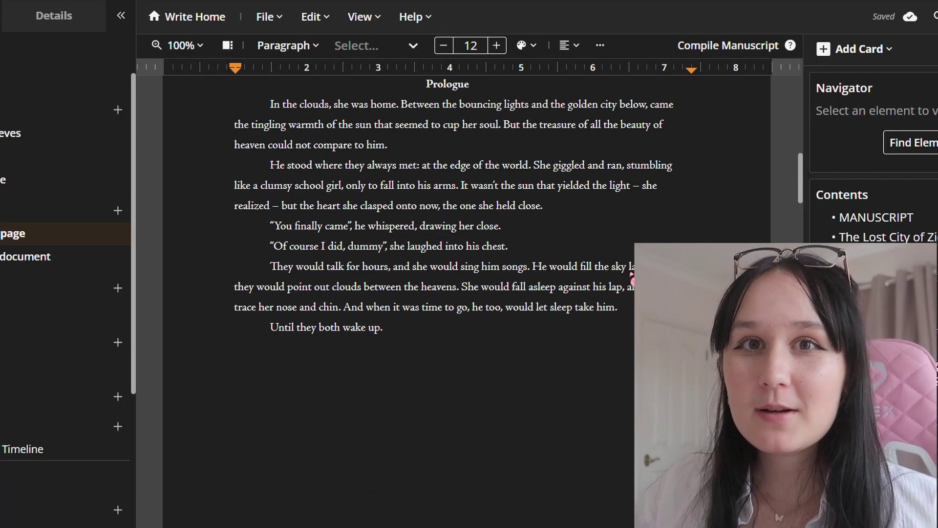
pyautogui.scroll(-6, 466, 294)
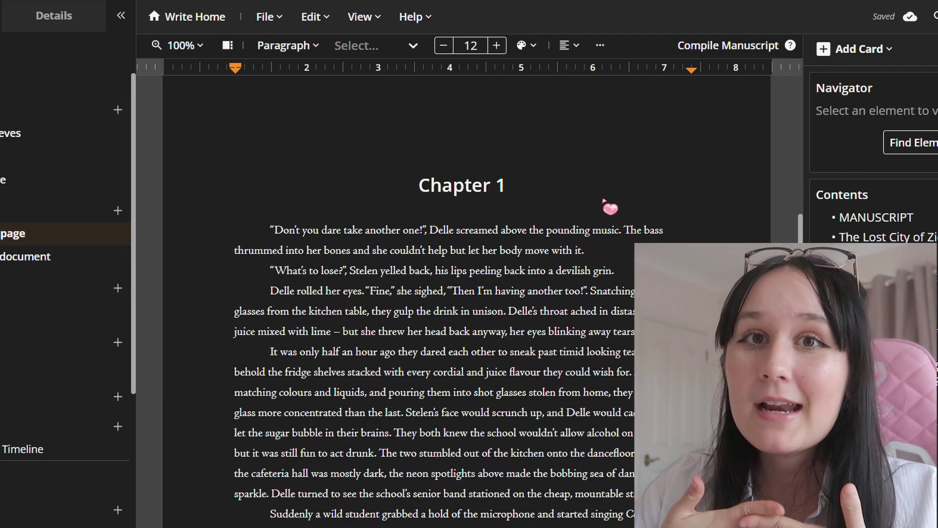
pyautogui.scroll(-10, 611, 208)
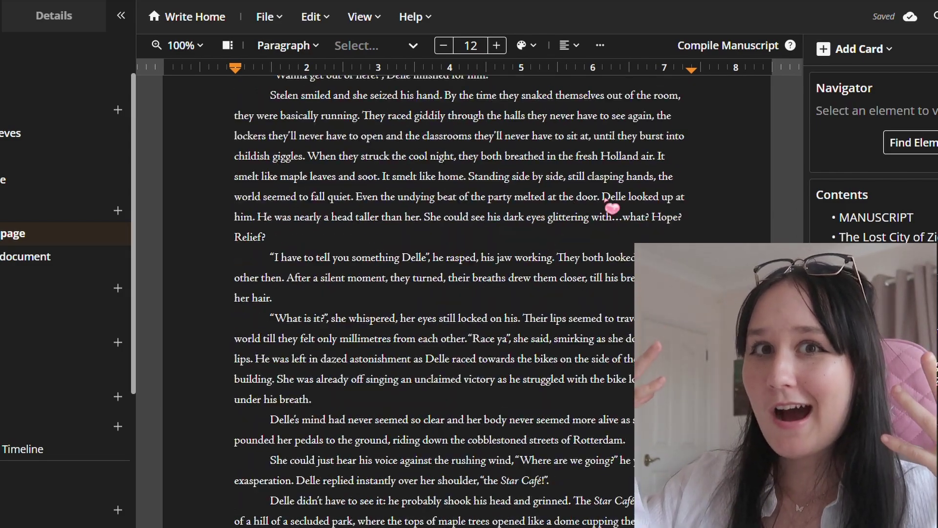
pyautogui.scroll(-1, 610, 208)
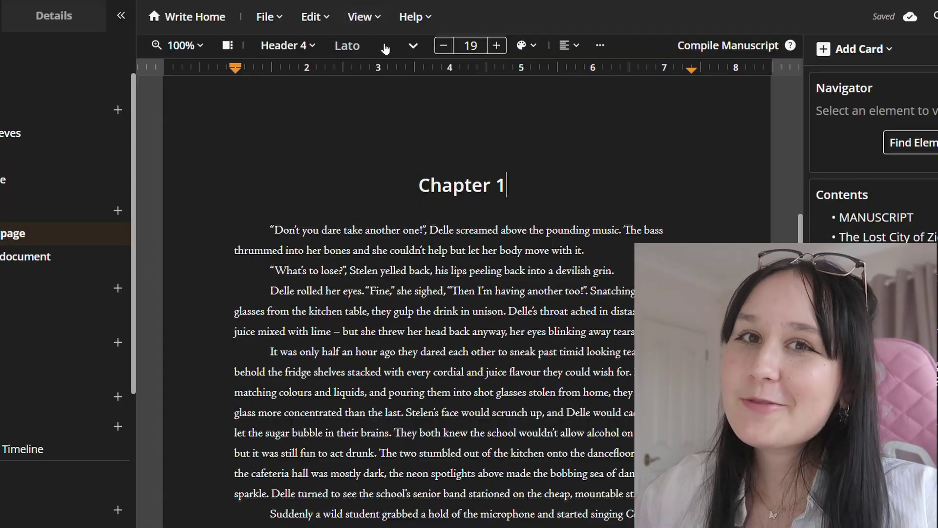
# - Open the theme choices again to switch to a light theme with white pages
pyautogui.click(362, 17)
pyautogui.click(419, 110)
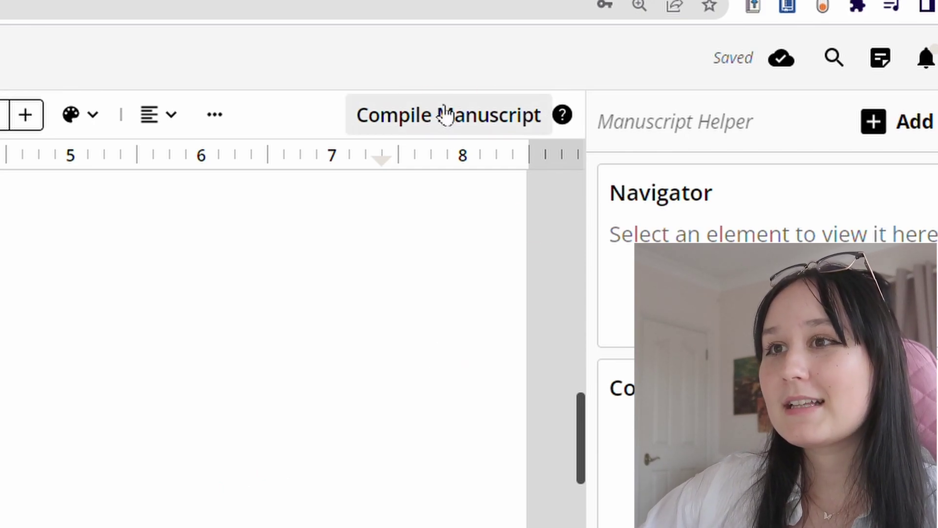
# - Start compiling the book, enter the author's name, and pick the golden hall picture as cover
pyautogui.click(446, 115)
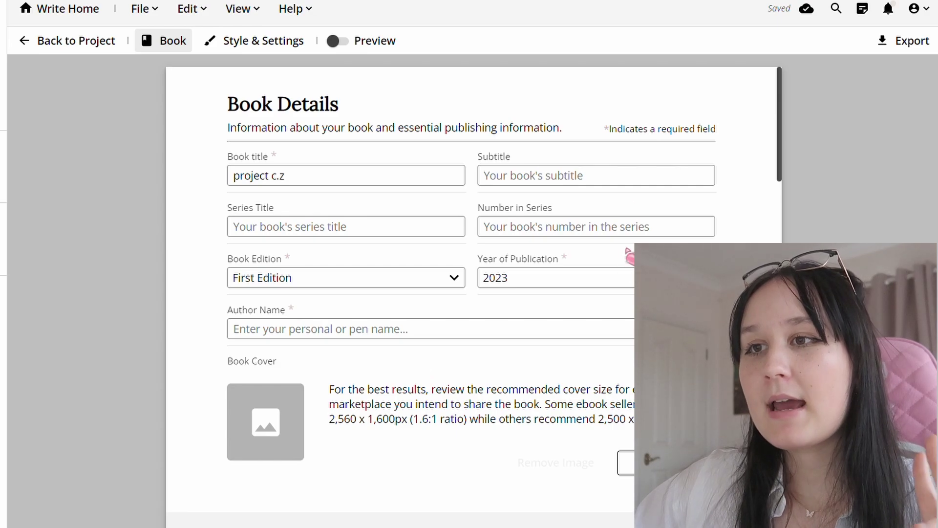
pyautogui.write('ana neu')
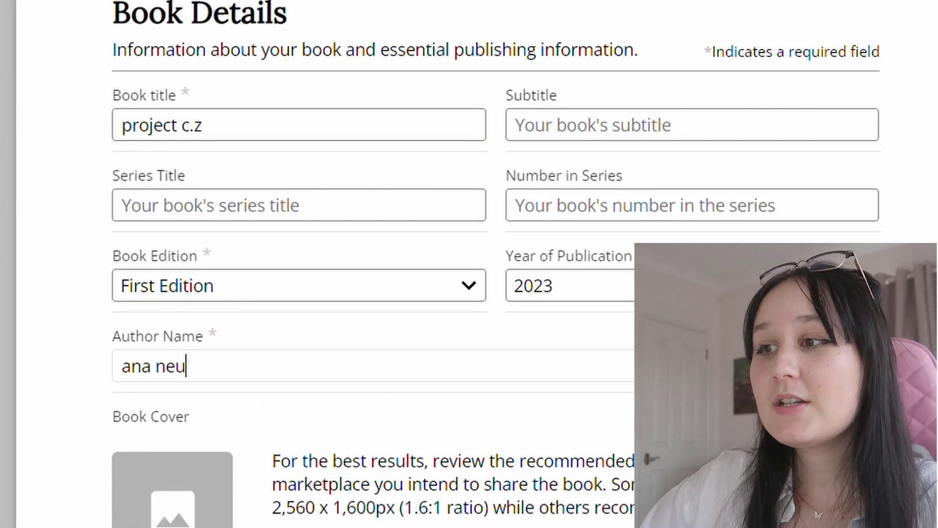
pyautogui.click(172, 494)
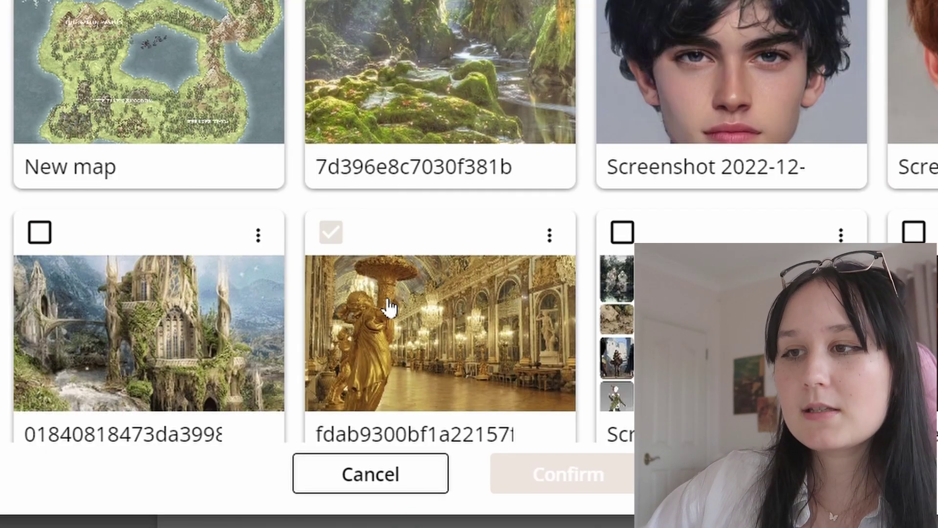
pyautogui.click(503, 344)
pyautogui.click(558, 486)
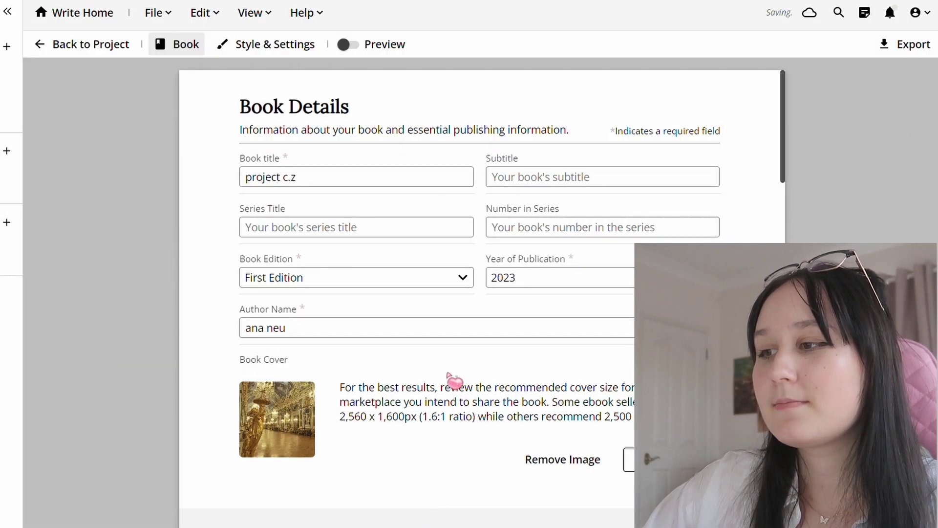
pyautogui.scroll(-4, 311, 436)
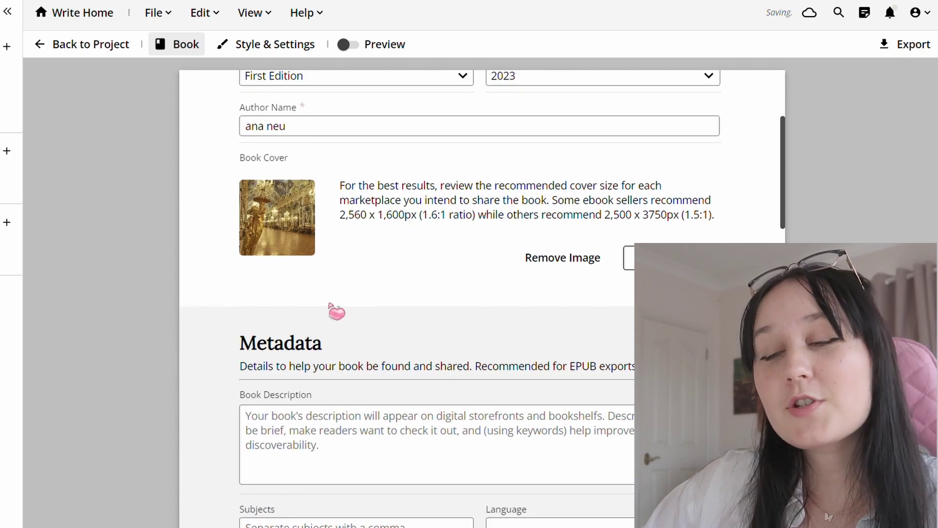
pyautogui.scroll(-4, 335, 270)
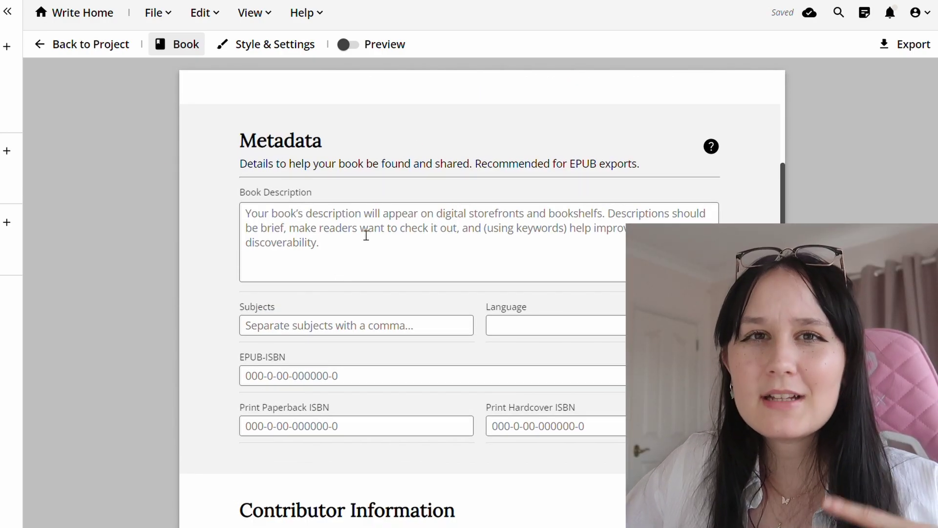
# - Begin the book description, then tick the Trigger Warnings clause
pyautogui.click(363, 235)
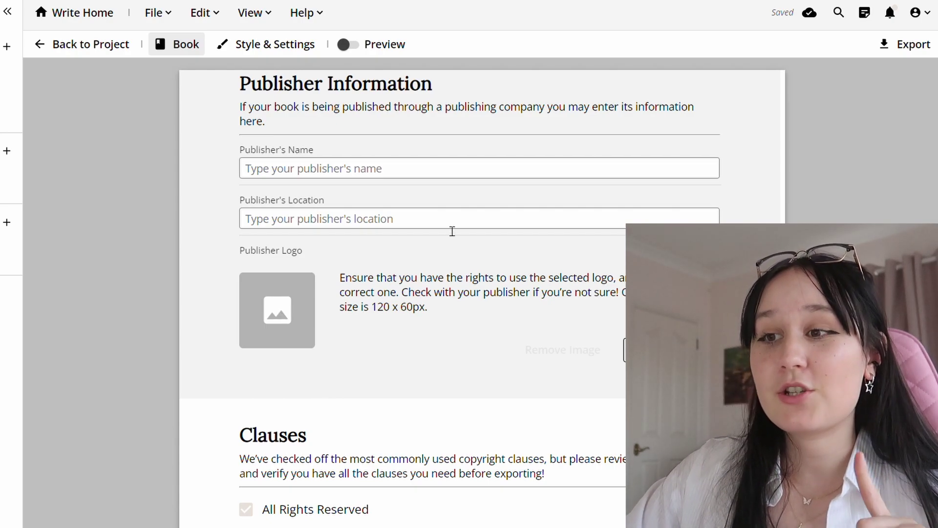
pyautogui.scroll(-10, 453, 231)
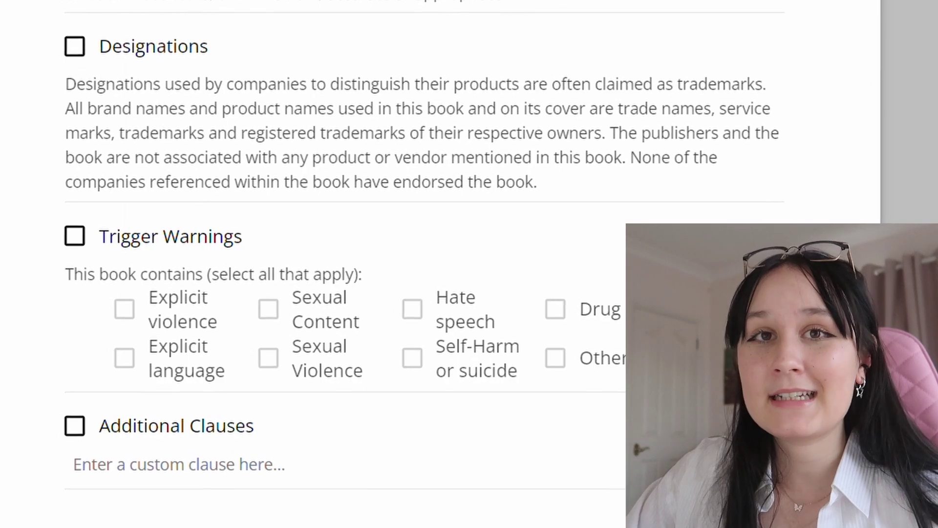
pyautogui.click(76, 238)
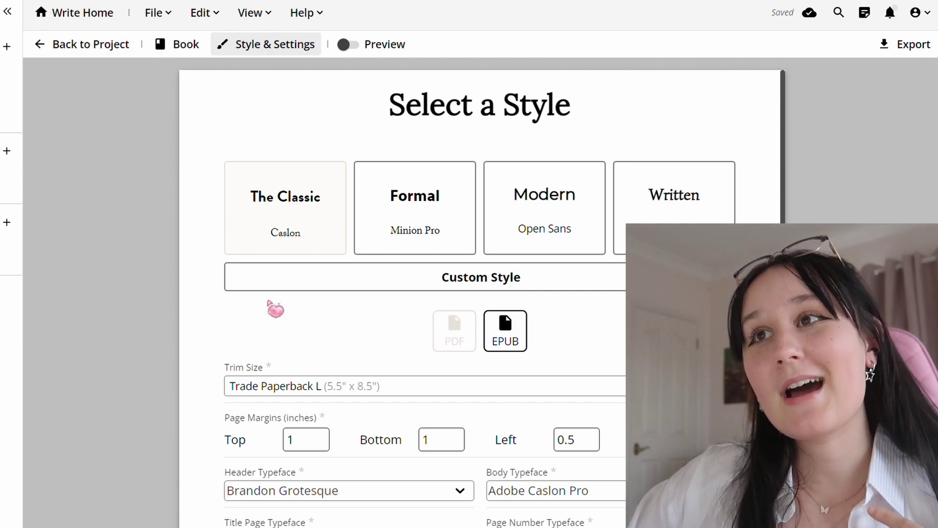
# - Apply the Written style card and review its Simonetta header and Adobe Garamond Pro body typefaces
pyautogui.click(677, 208)
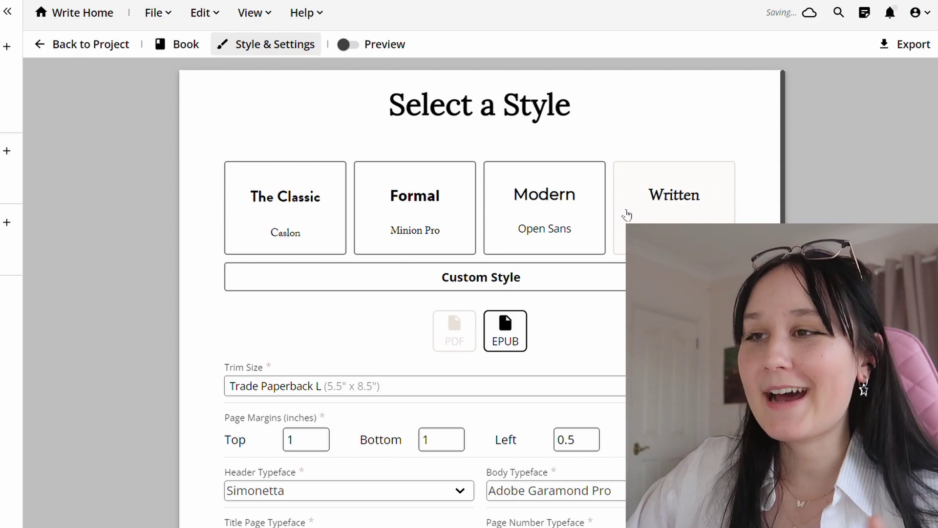
pyautogui.scroll(-4, 629, 205)
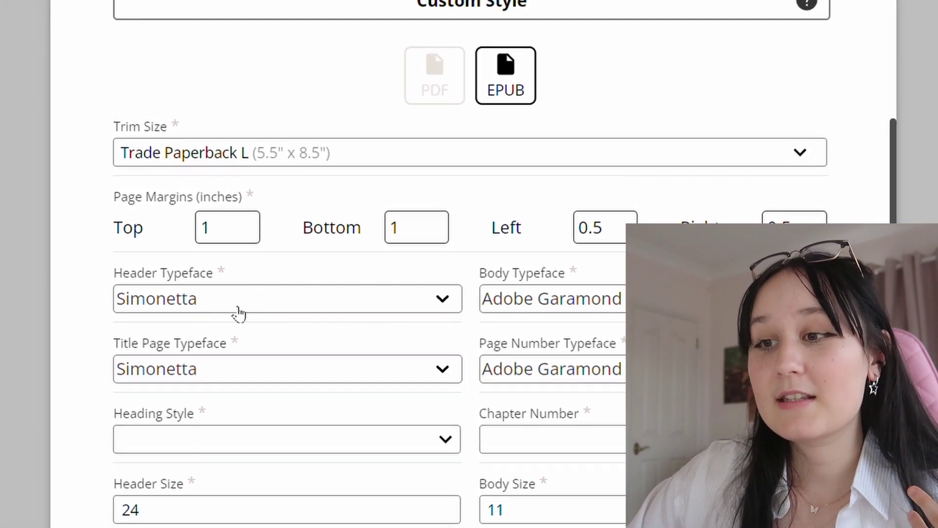
pyautogui.scroll(-10, 262, 313)
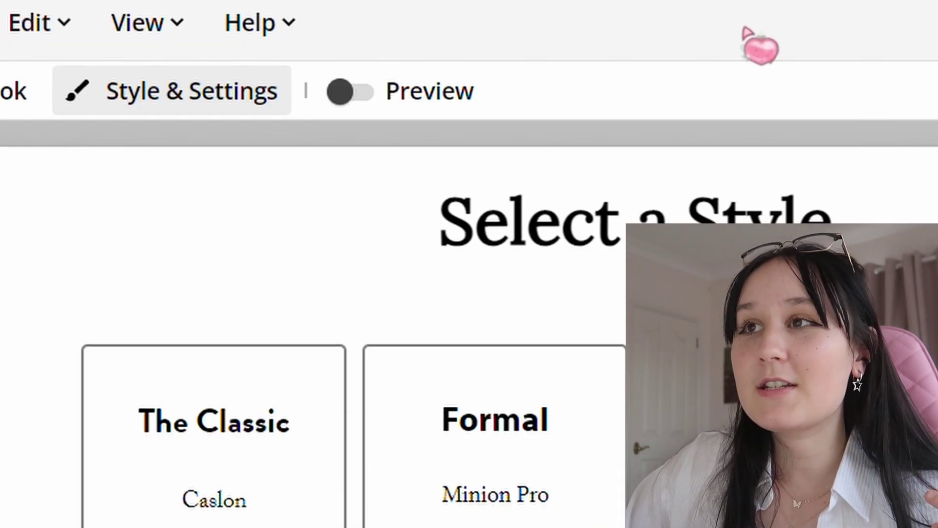
# - Preview the styled title page and advance to the copyright page
pyautogui.click(349, 92)
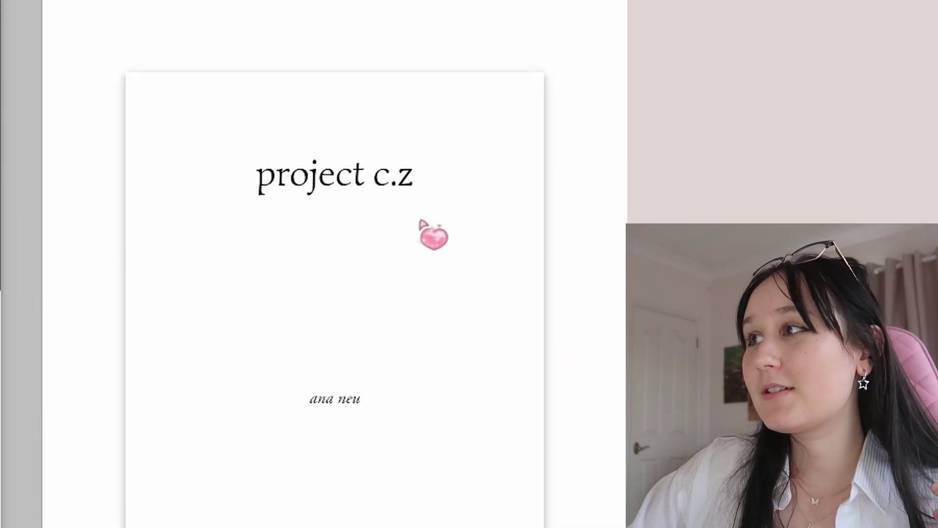
pyautogui.press('Right')
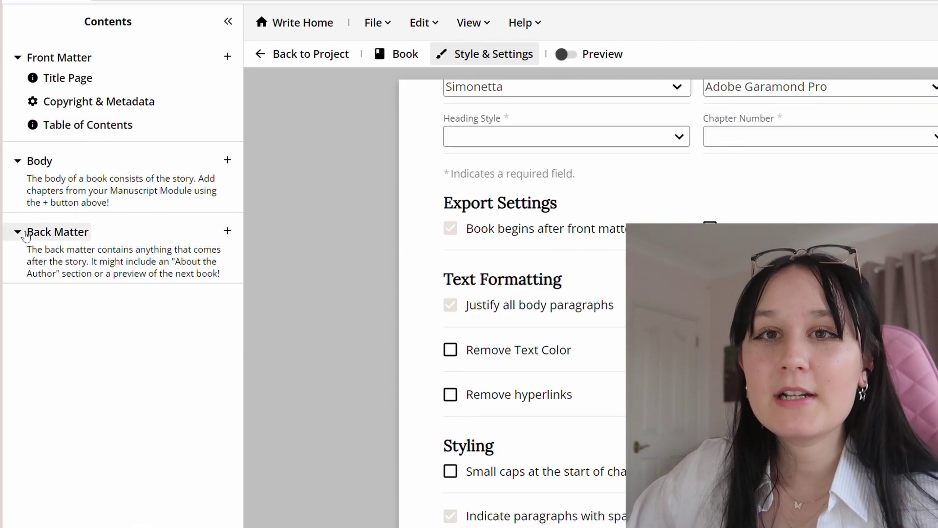
# - Add 'manuscript page' as a chapter under Back Matter
pyautogui.click(18, 232)
pyautogui.click(18, 231)
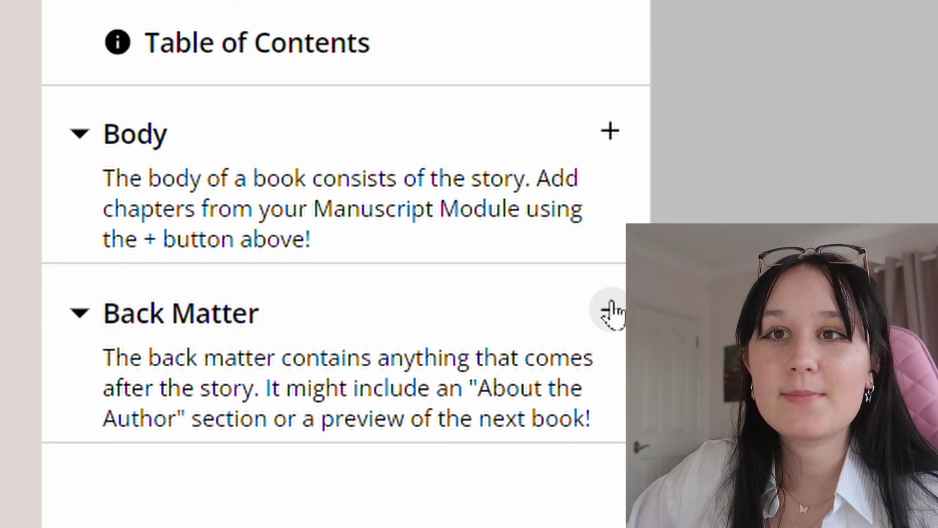
pyautogui.click(611, 312)
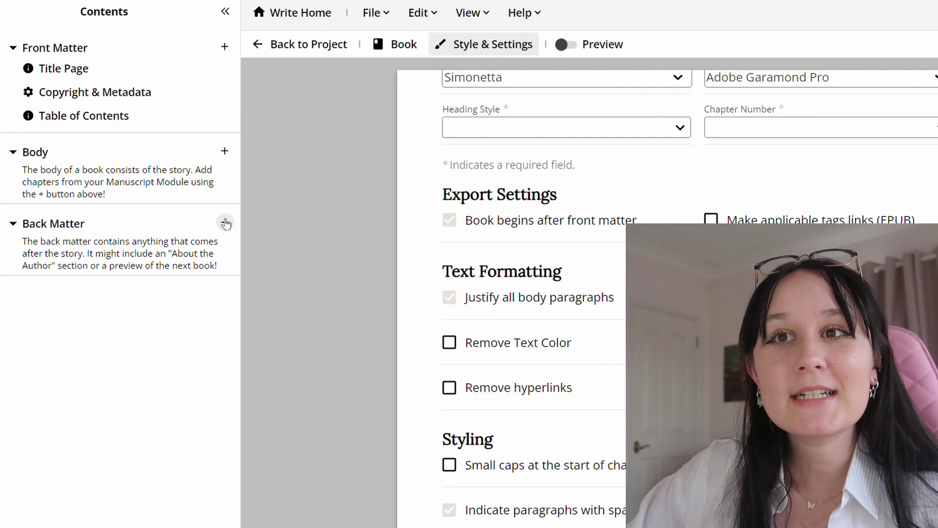
pyautogui.click(263, 250)
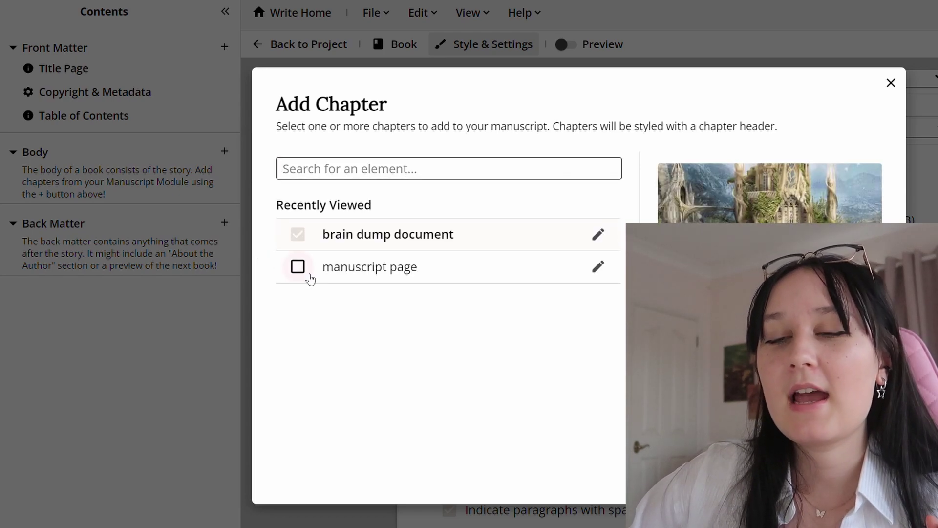
pyautogui.click(308, 268)
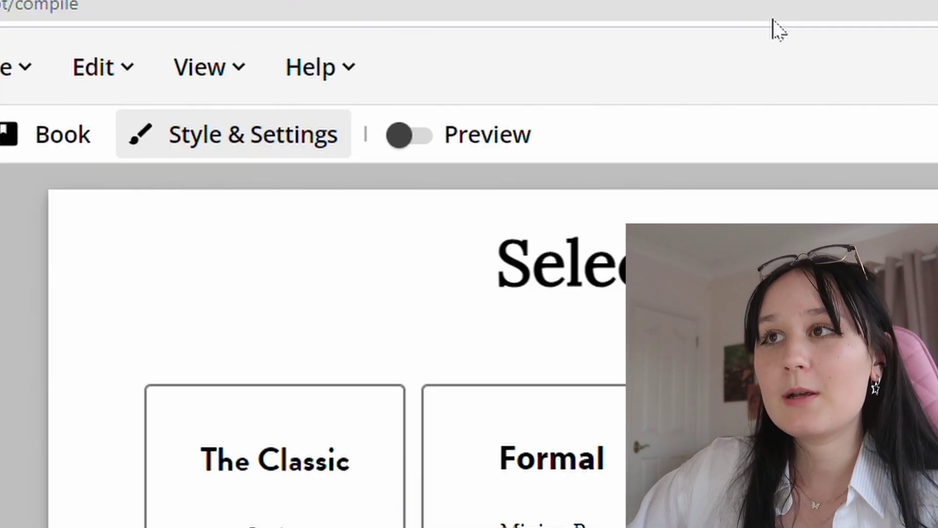
# - Preview the book with its new chapter, paging into Chapter 1, then choose Export as PDF
pyautogui.click(497, 61)
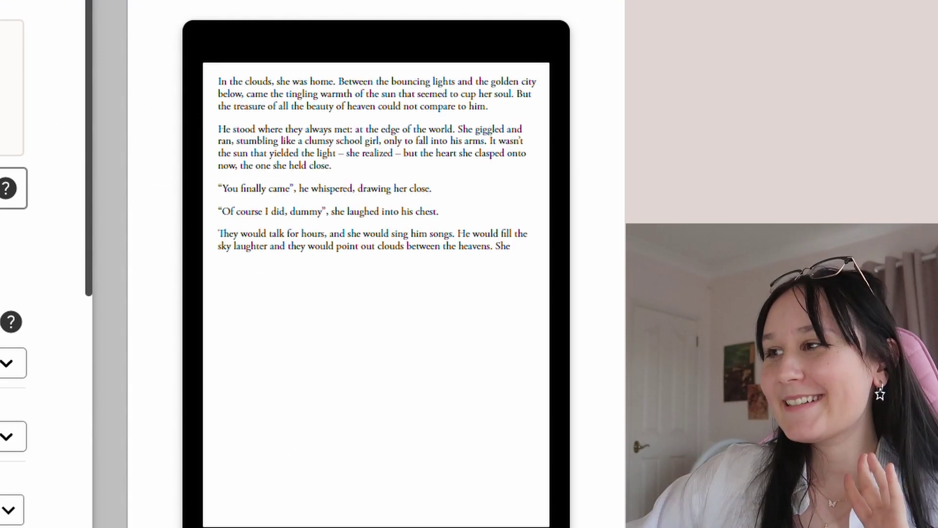
pyautogui.press('Right')
pyautogui.press('Right')
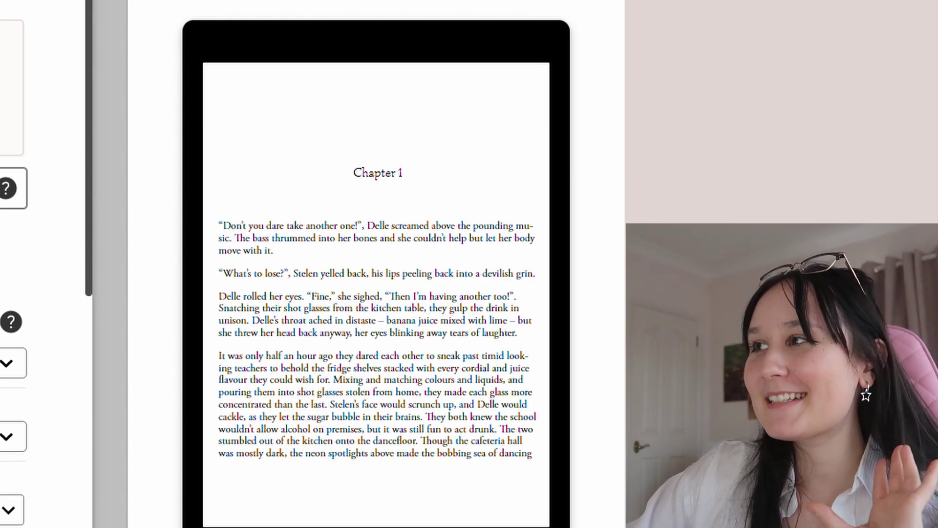
pyautogui.press('Right')
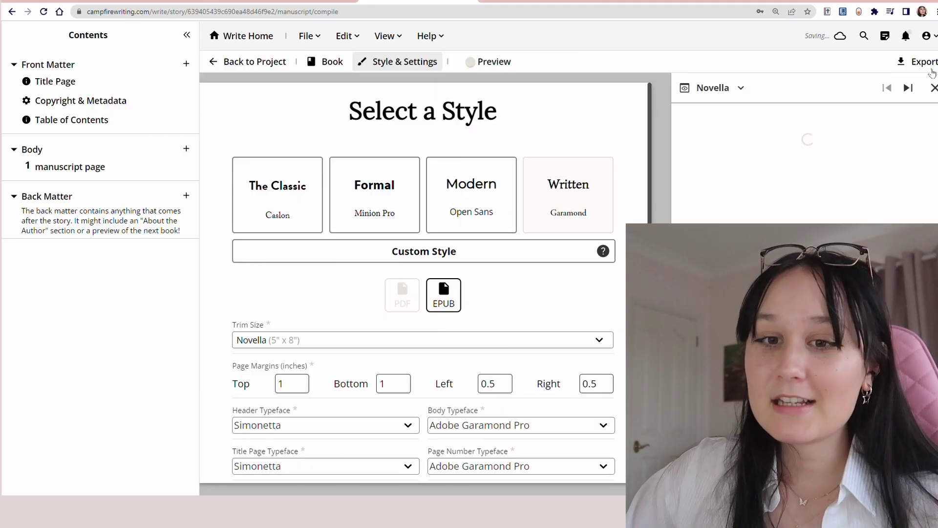
pyautogui.click(932, 72)
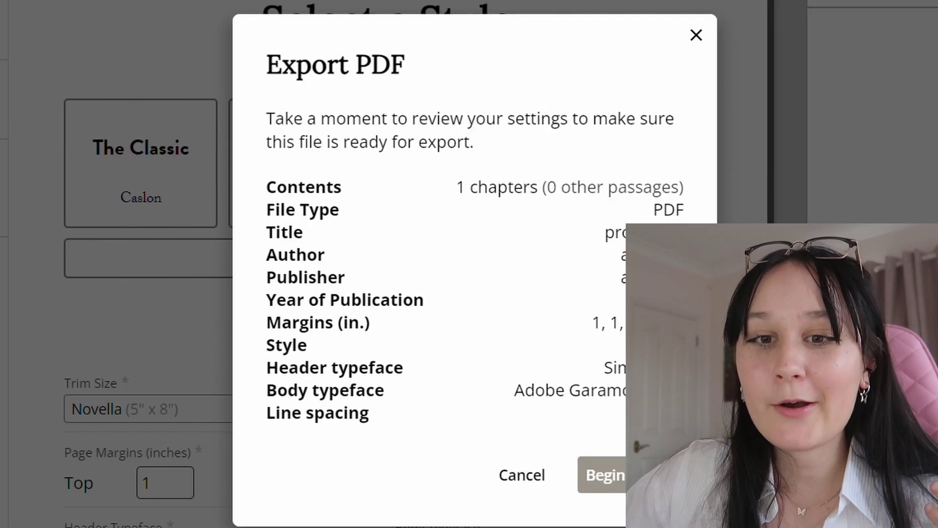
# - Begin the PDF export and jump to page 8 of the resulting file
pyautogui.click(550, 379)
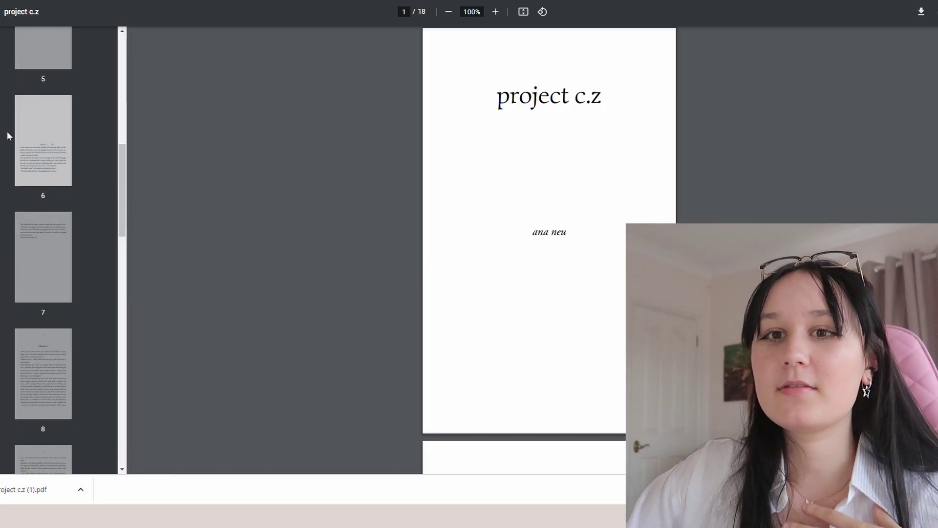
pyautogui.scroll(-6, 73, 195)
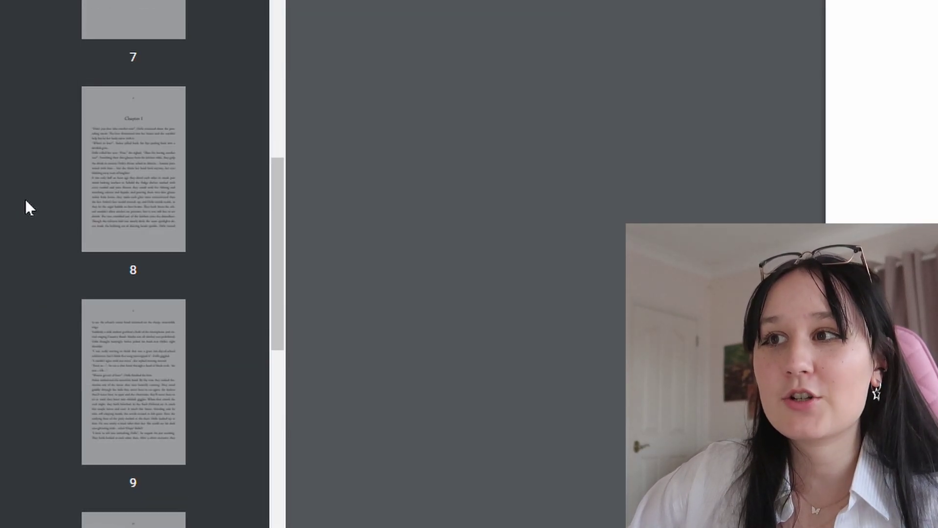
pyautogui.click(147, 157)
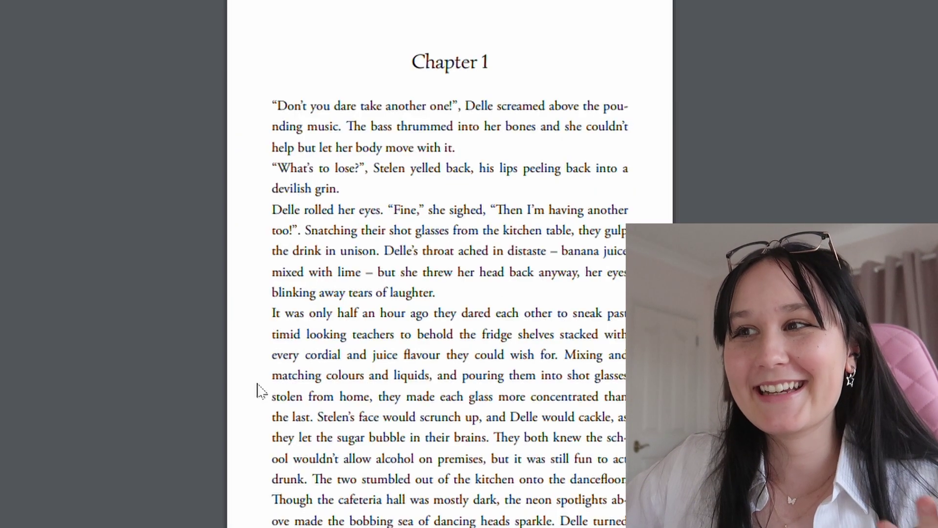
# - Scroll through the PDF, highlighting page number 11, then back up to the title page
pyautogui.scroll(-20, 319, 366)
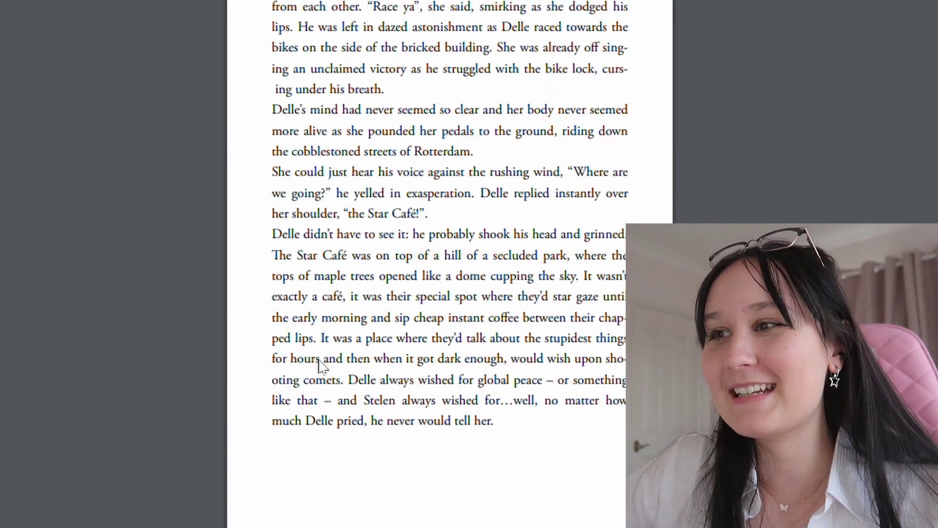
pyautogui.scroll(-6, 318, 366)
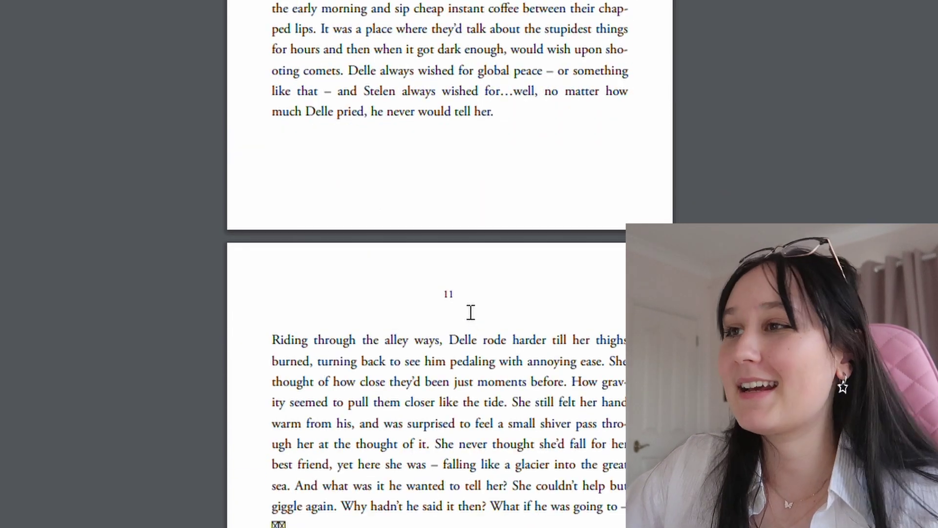
pyautogui.moveTo(470, 311); pyautogui.dragTo(434, 303)
pyautogui.scroll(-6, 589, 327)
pyautogui.scroll(20, 585, 327)
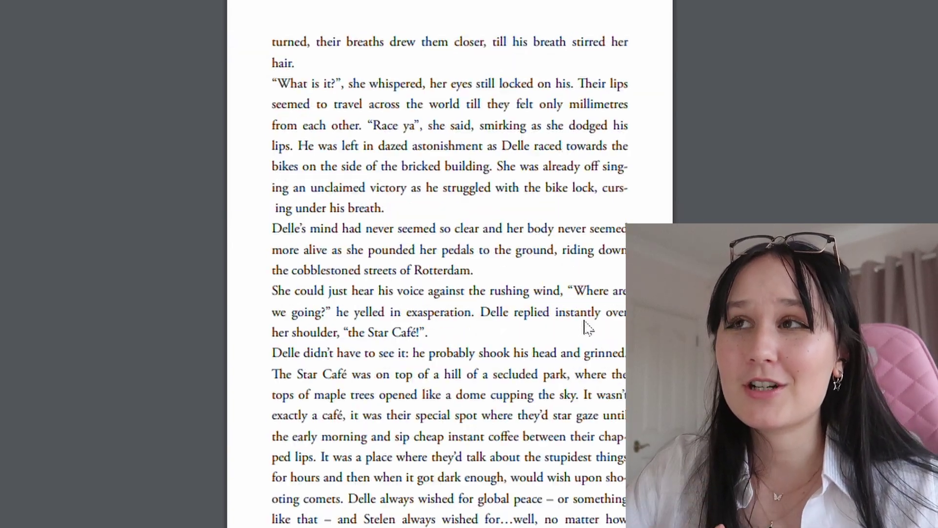
pyautogui.scroll(20, 589, 328)
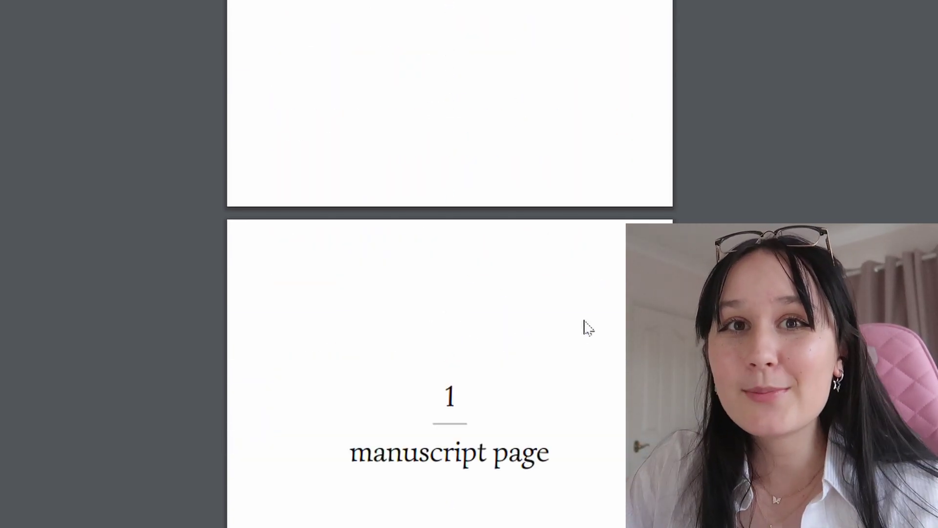
pyautogui.scroll(10, 589, 327)
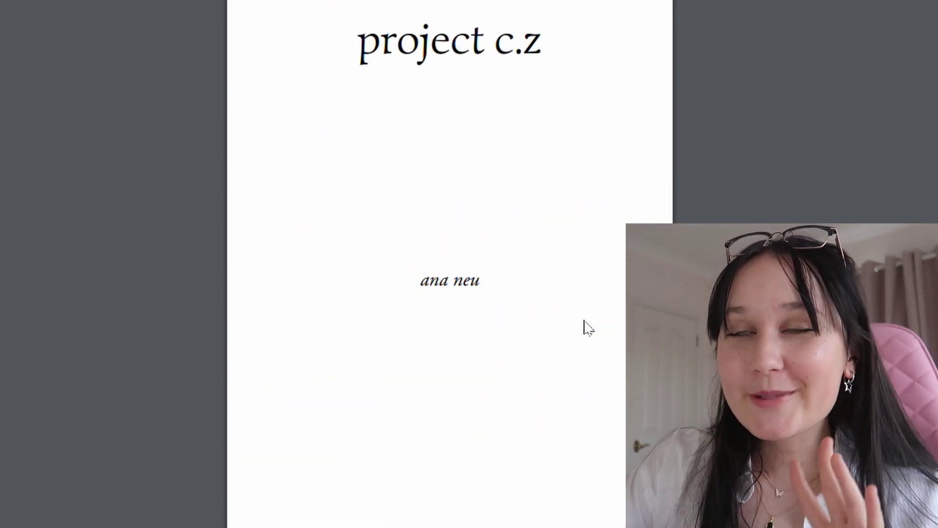